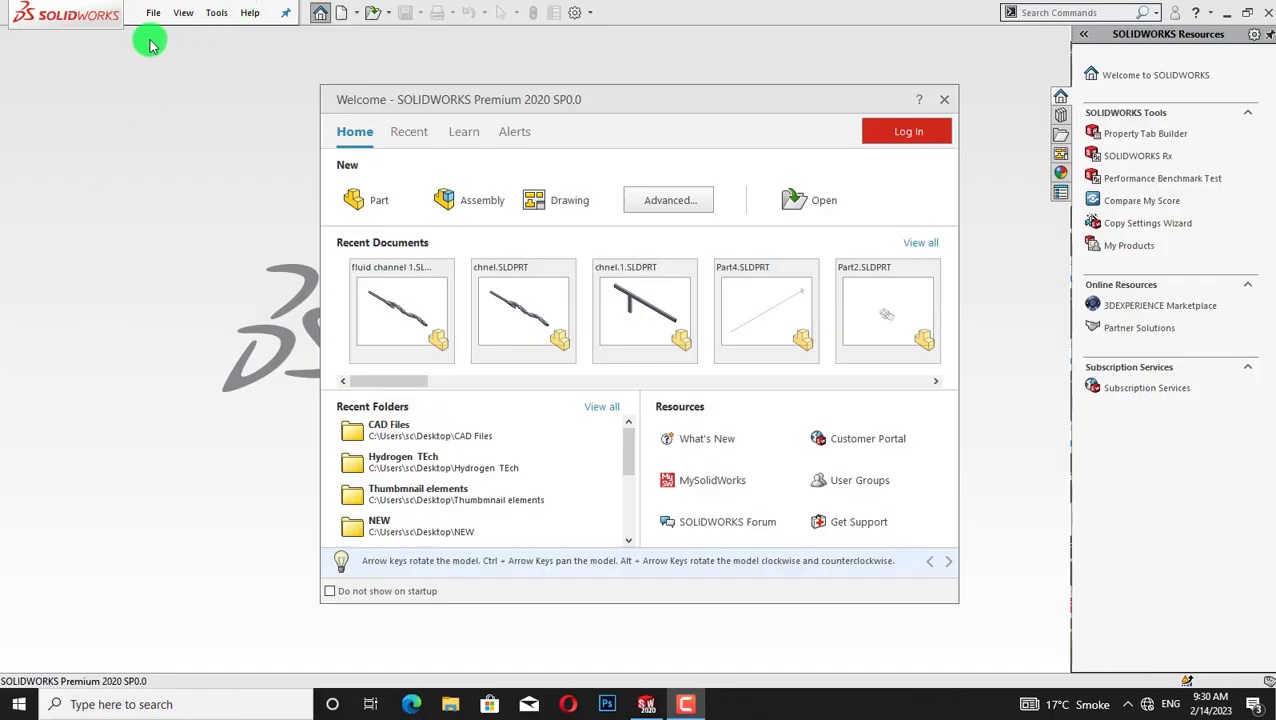
Create a new assembly document, Assem1
click(151, 14)
click(176, 35)
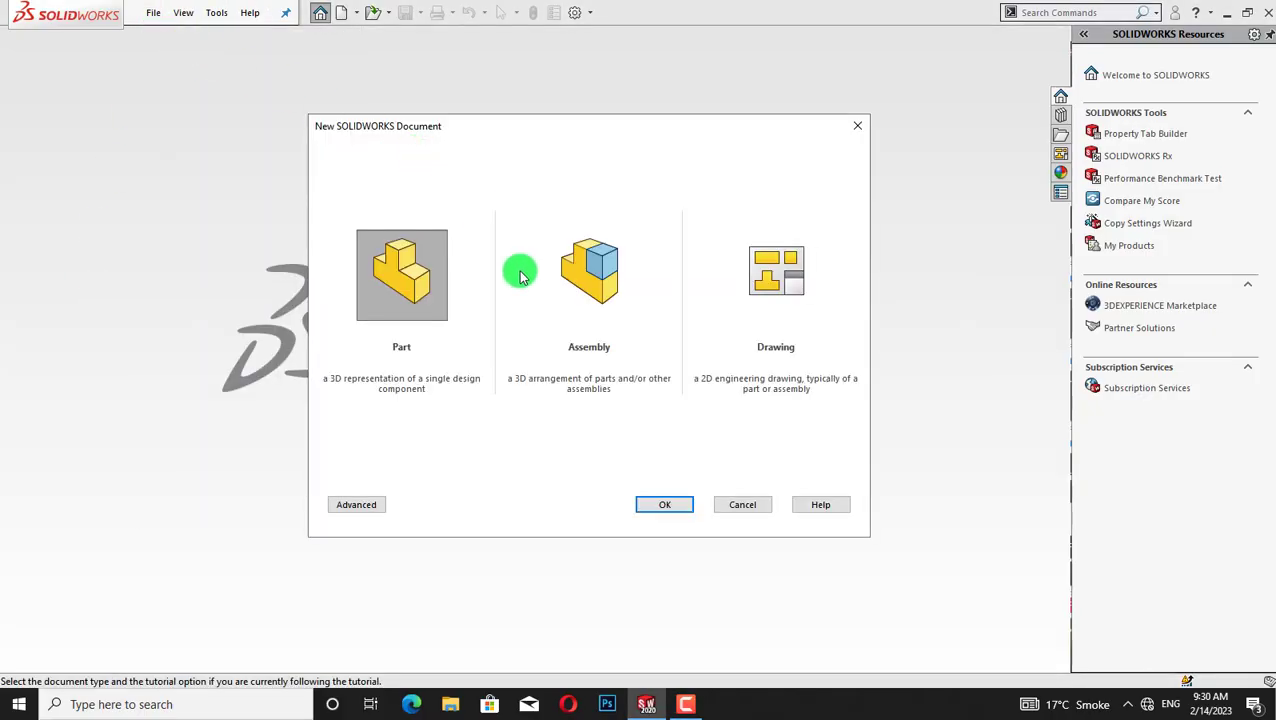
click(590, 295)
click(661, 505)
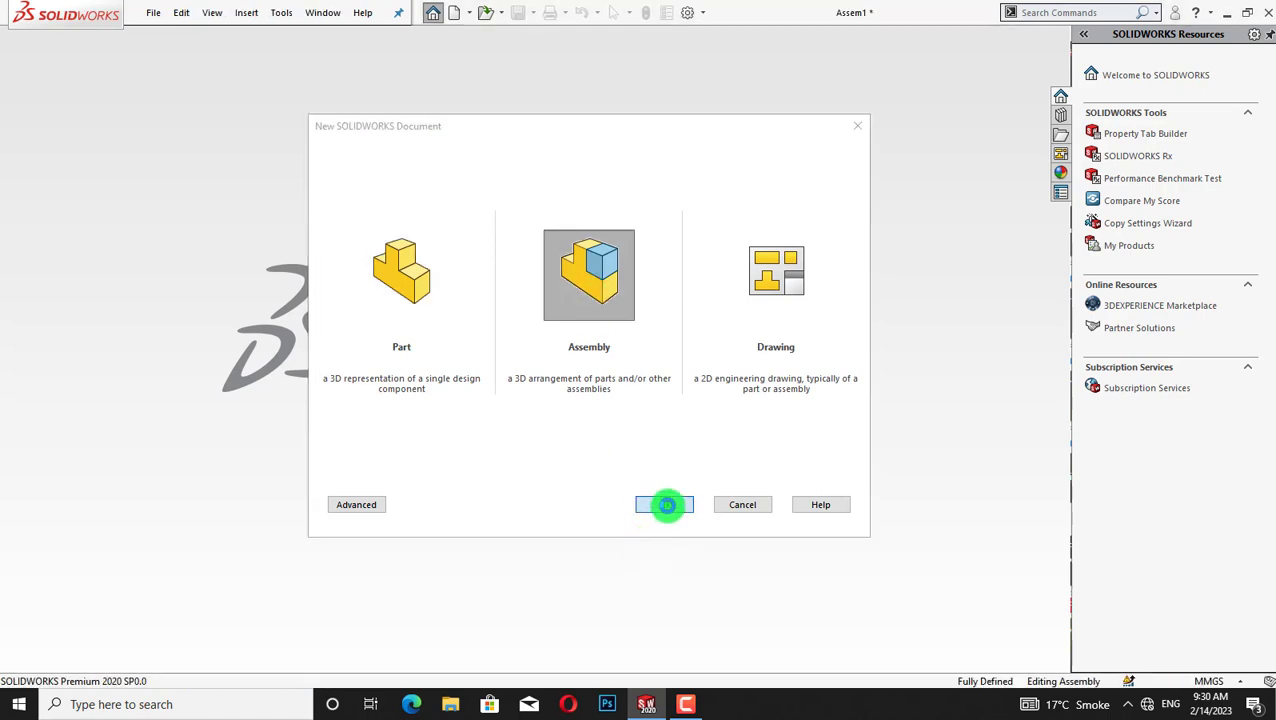
click(661, 507)
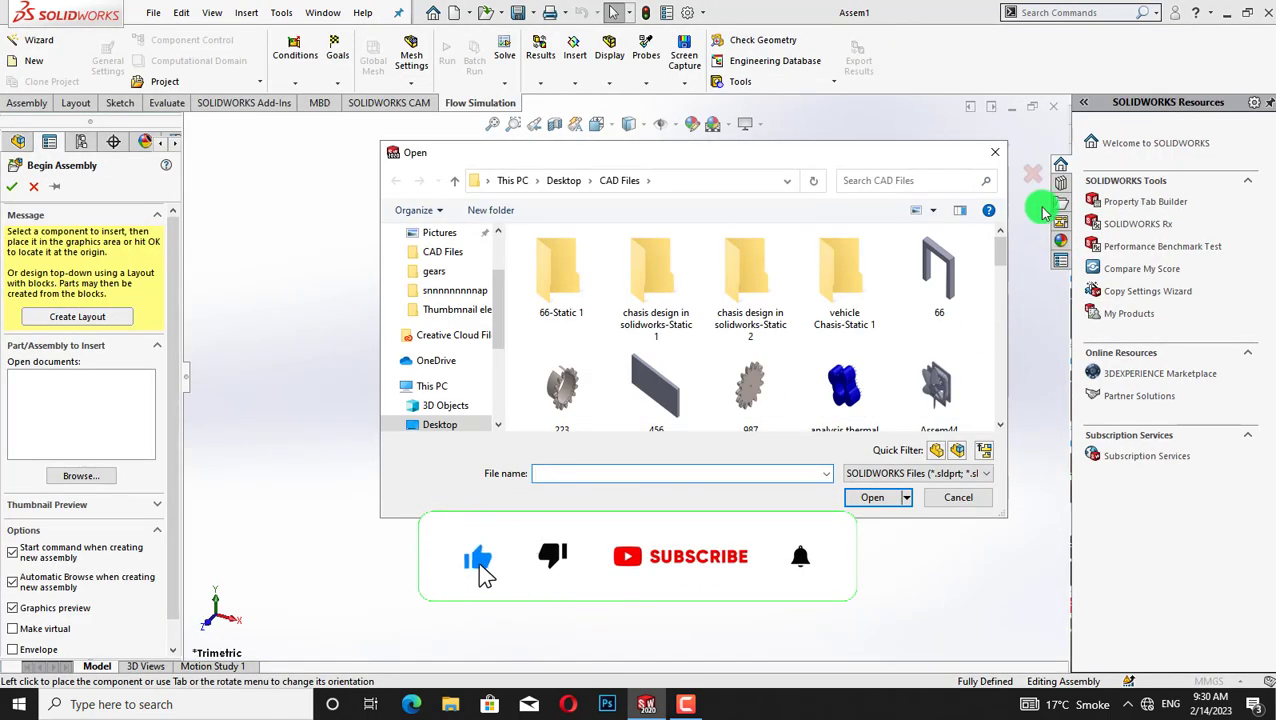
Dismiss the component browser and bring up Toolbox in the Design Library
click(995, 155)
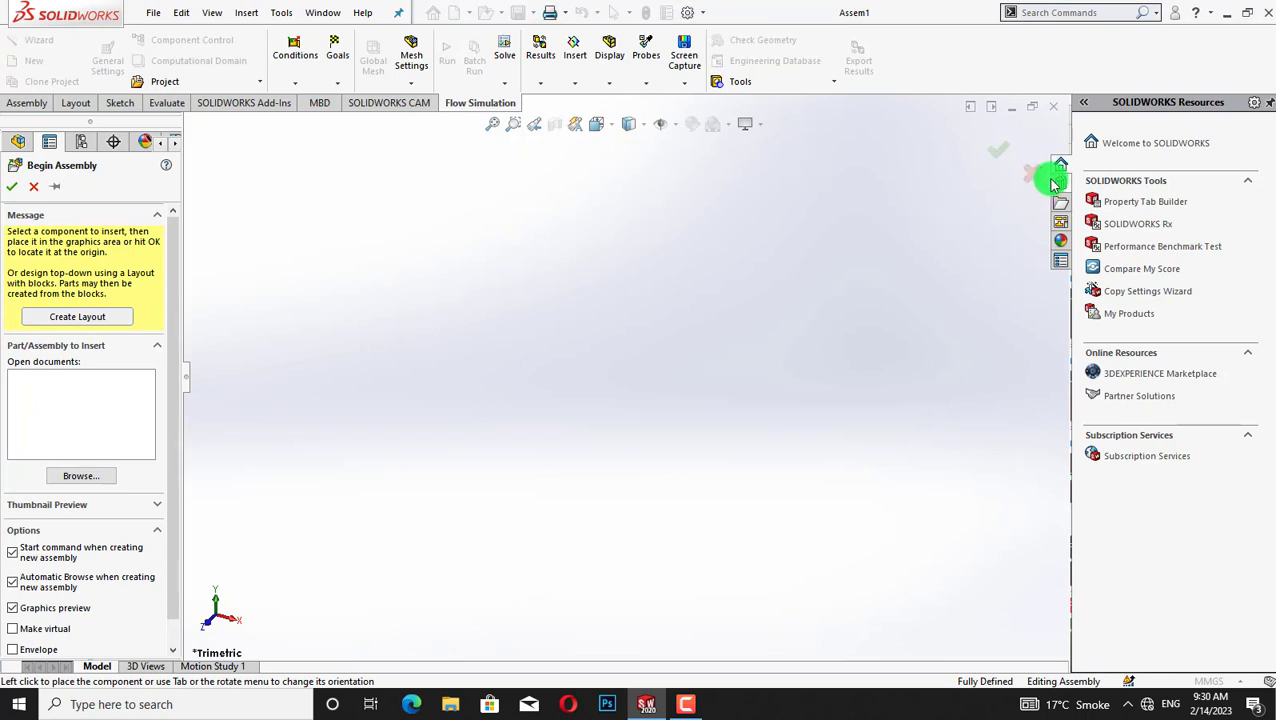
click(1058, 182)
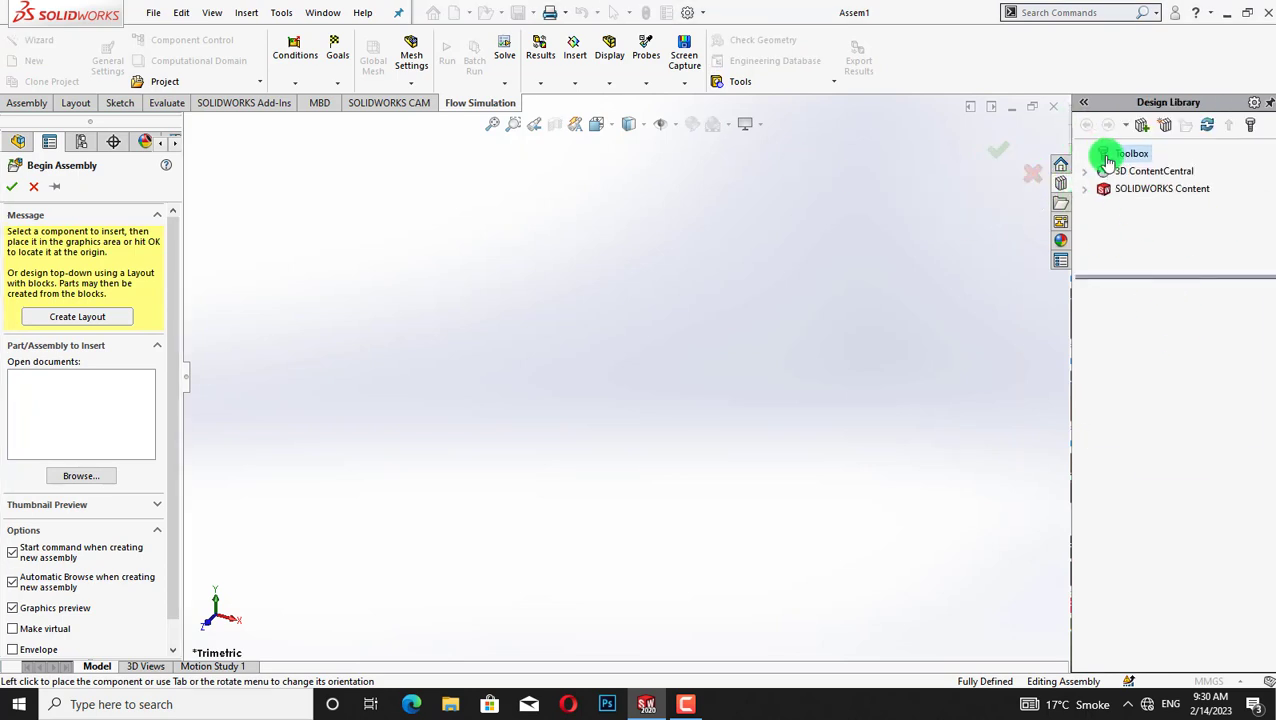
click(1108, 159)
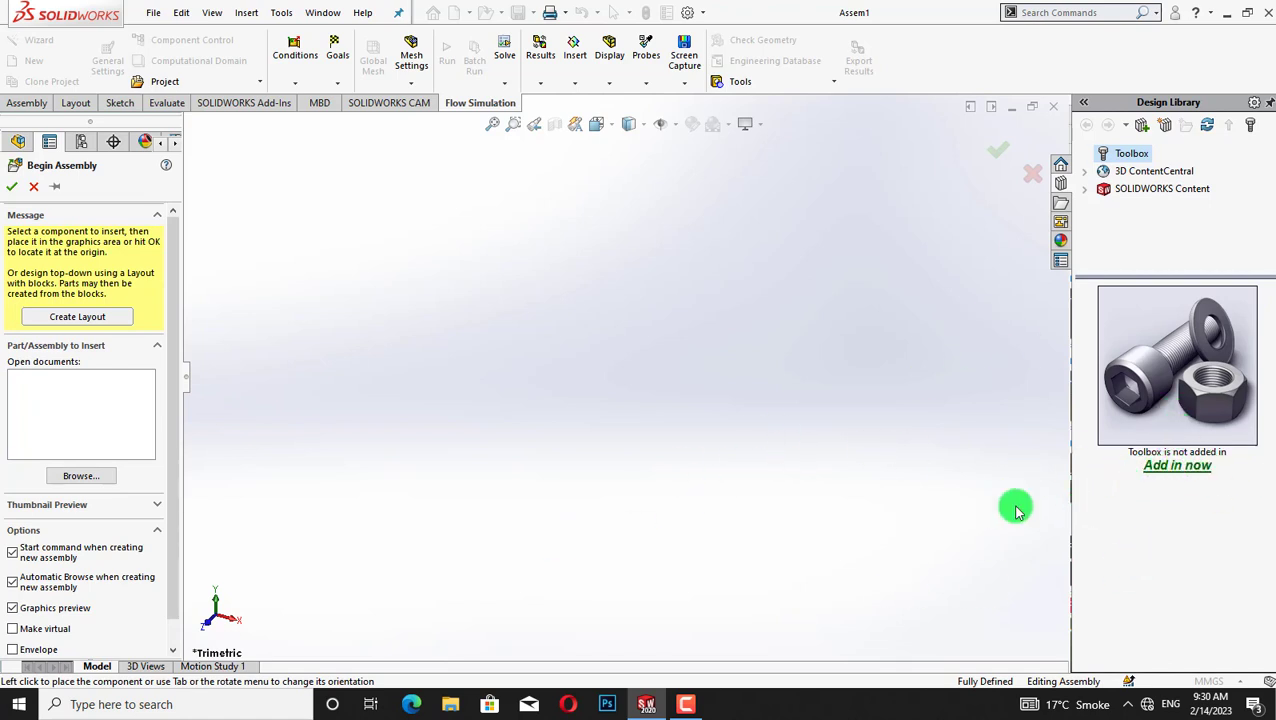
Add in the Toolbox and select the ANSI Metric standard
click(1177, 466)
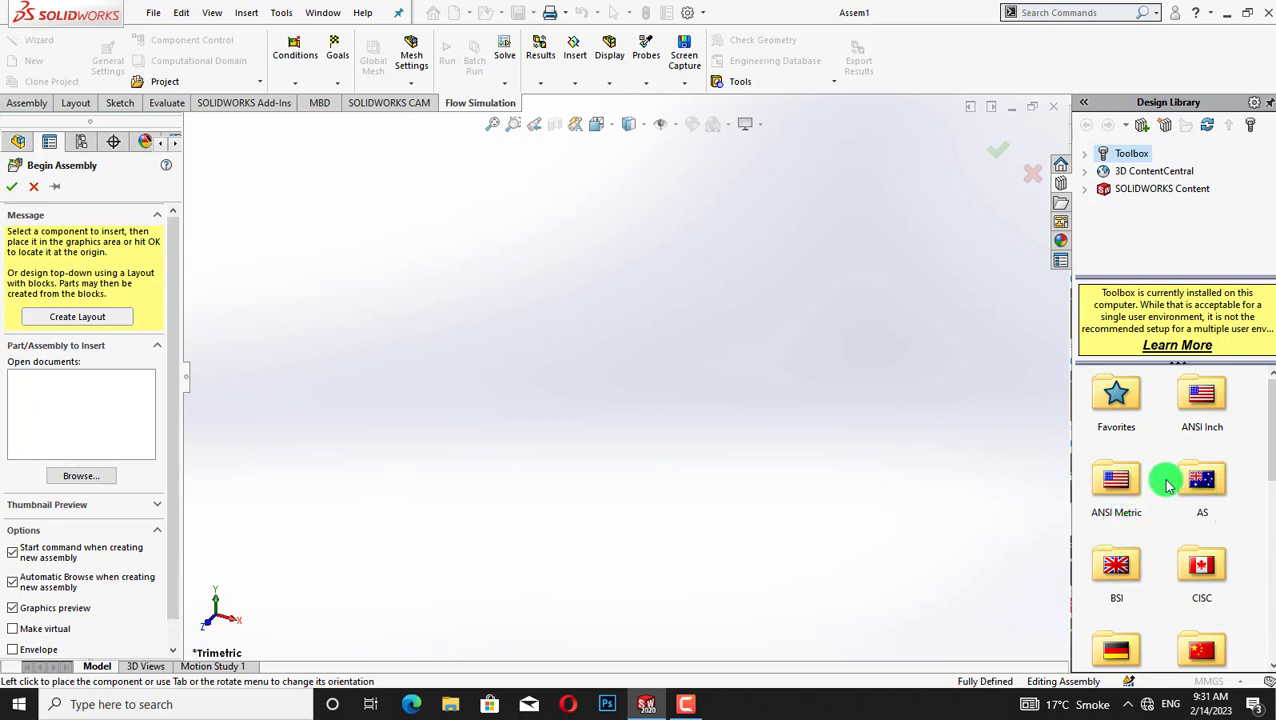
click(1118, 484)
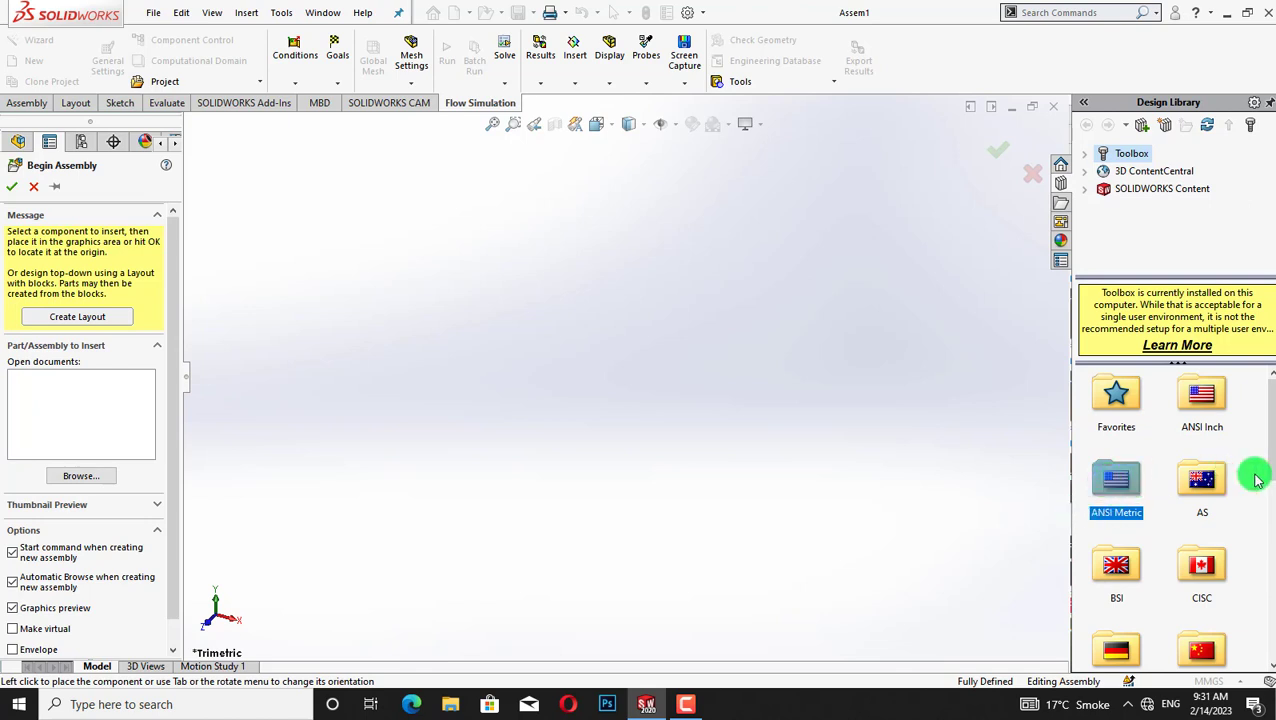
scroll(1258, 472, down, 1)
scroll(1258, 472, up, 1)
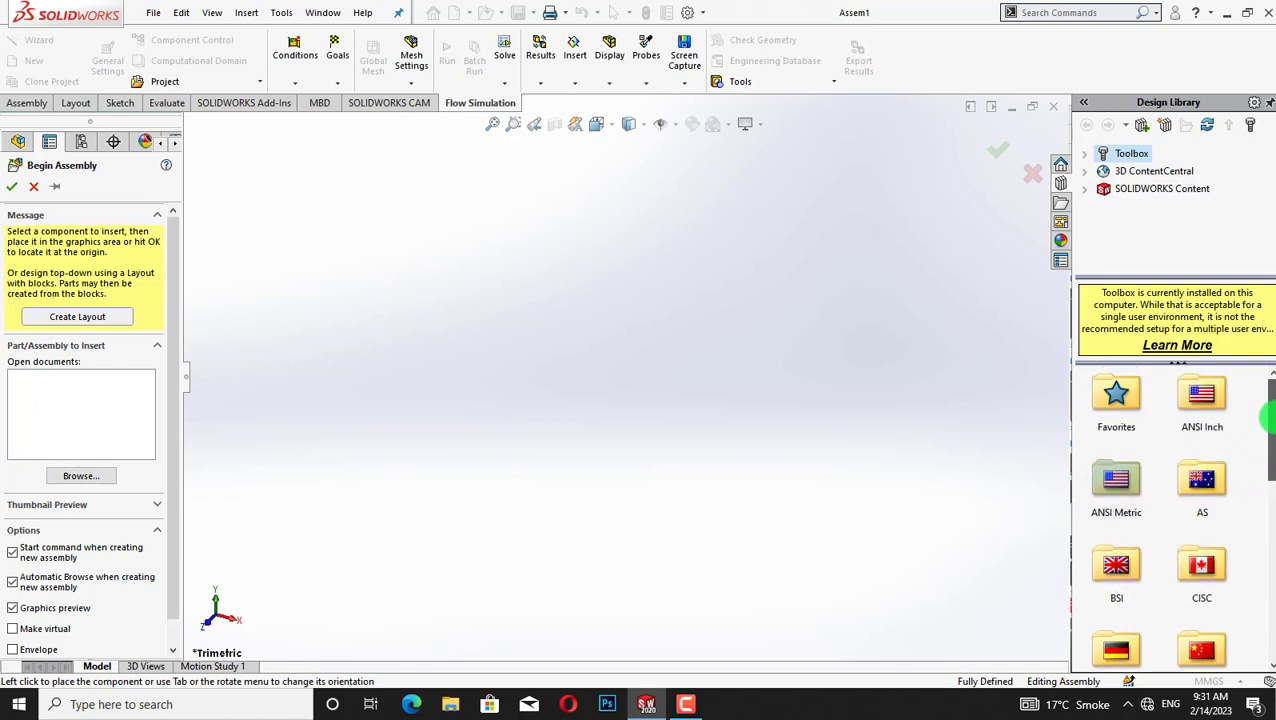
Browse ANSI Metric > Power Transmission > Gears and select Spur Gear
double_click(1118, 484)
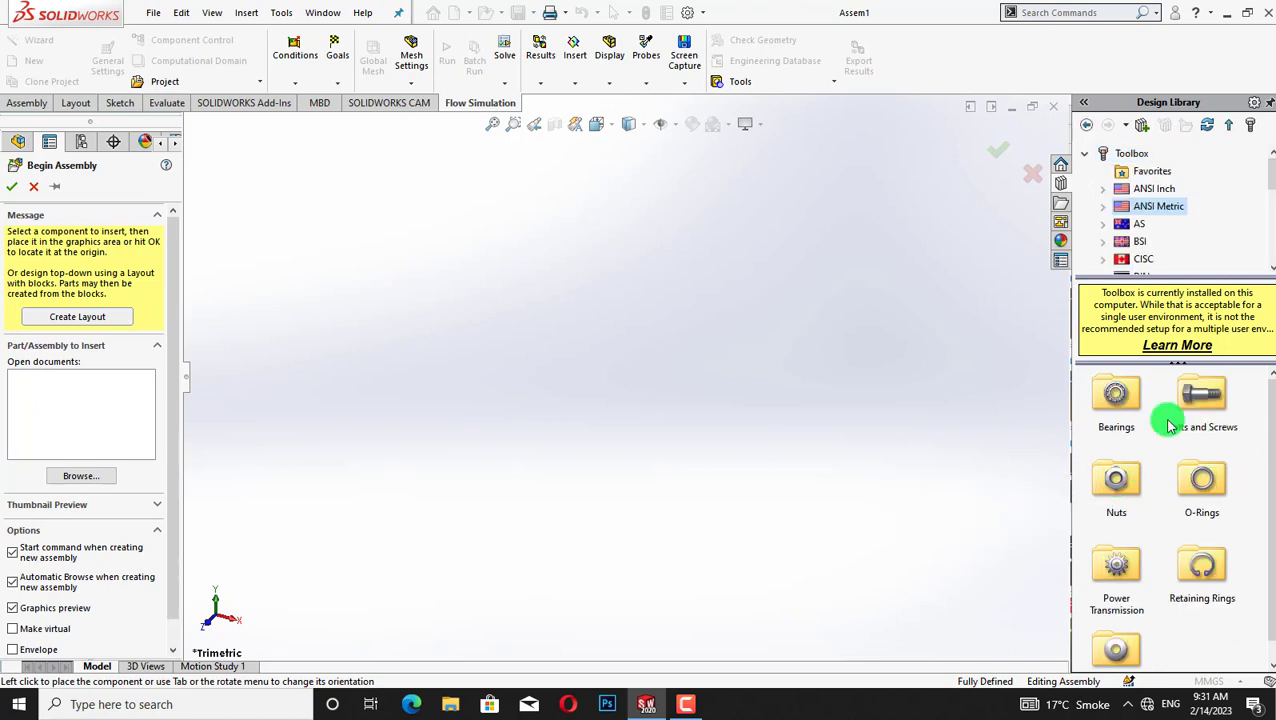
double_click(1118, 568)
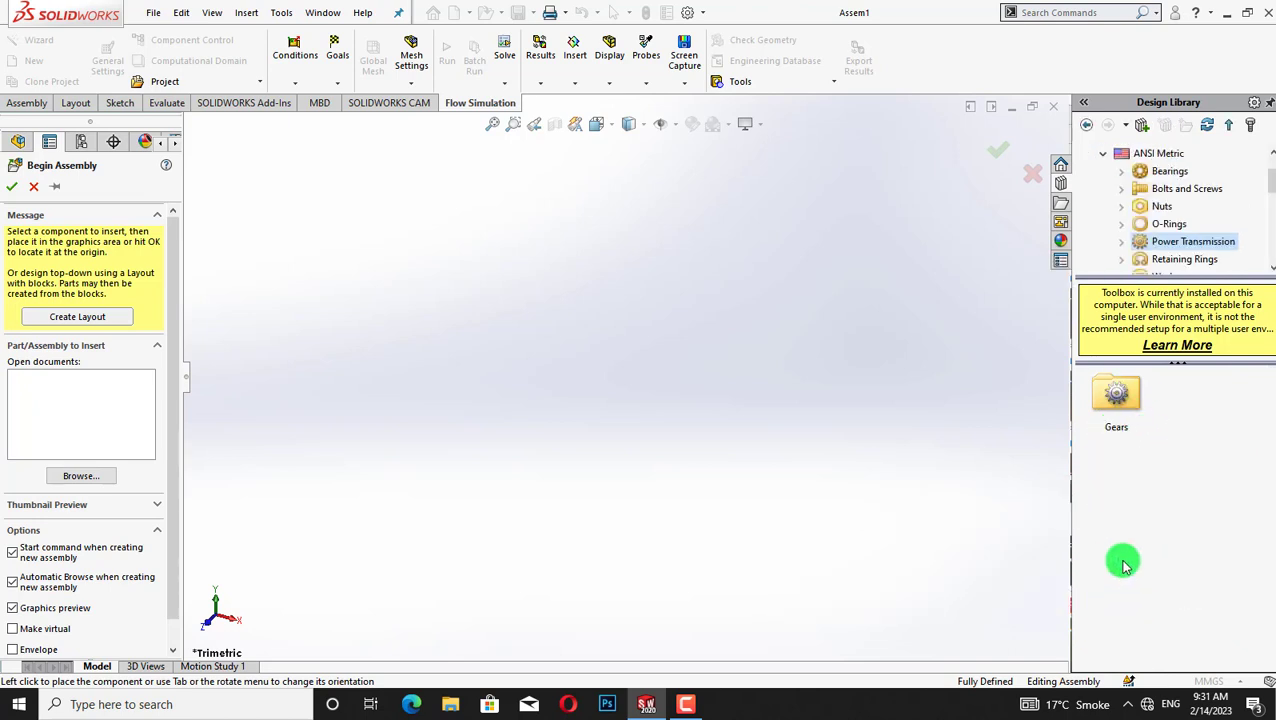
click(1112, 410)
double_click(1112, 410)
click(1202, 472)
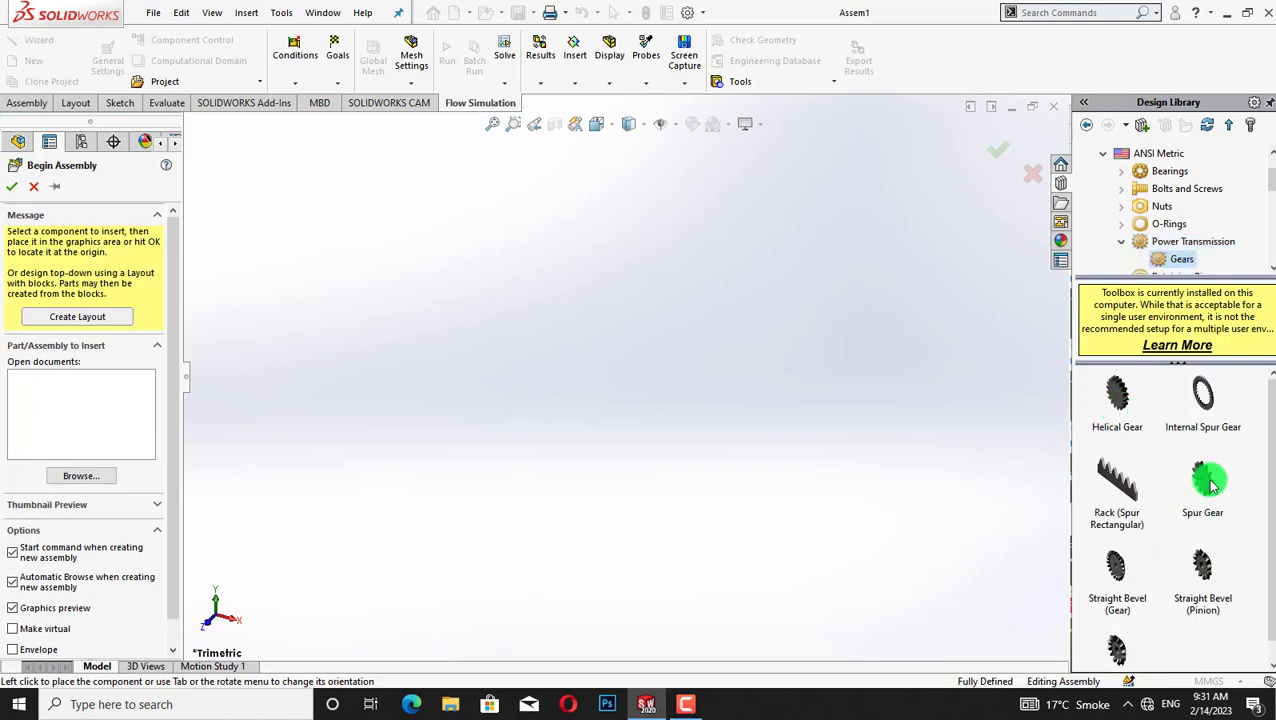
Place one Toolbox spur gear with module 4 and 10 teeth into Assem1
drag(1110, 465, 800, 400)
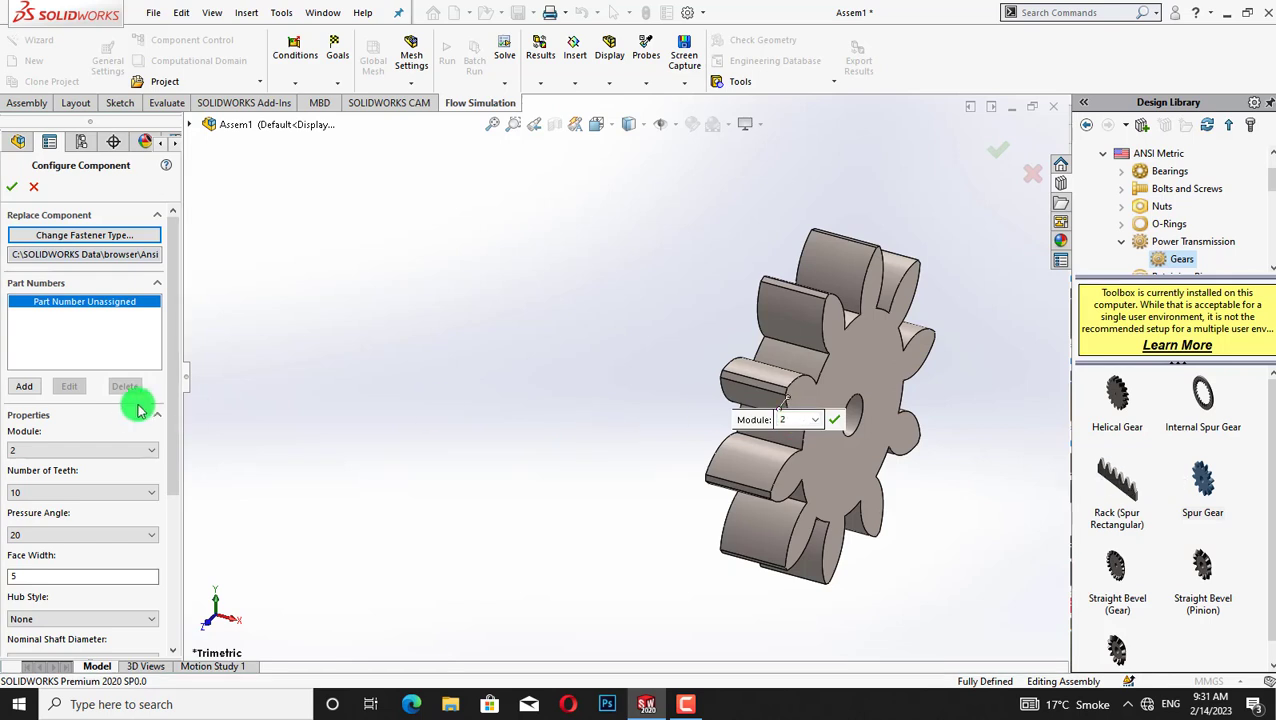
mouse_move(173, 300)
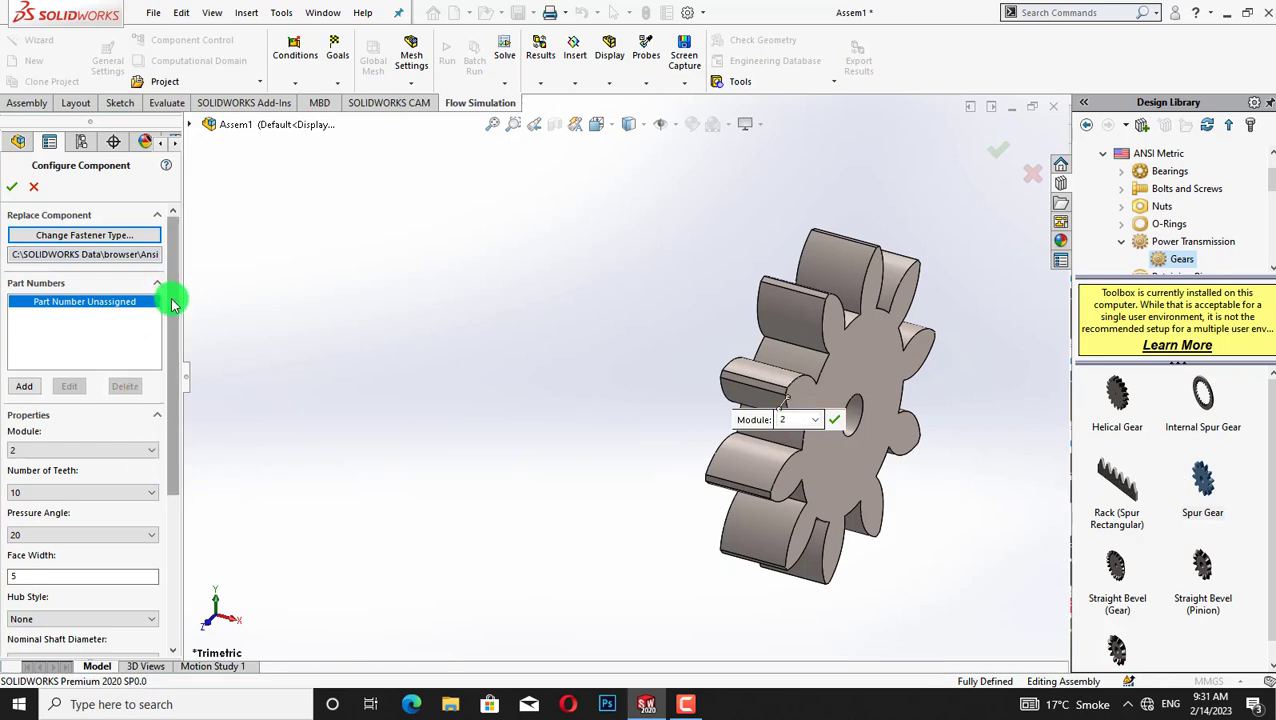
scroll(157, 342, down, 4)
scroll(142, 413, down, 1)
scroll(165, 285, up, 2)
scroll(147, 347, up, 2)
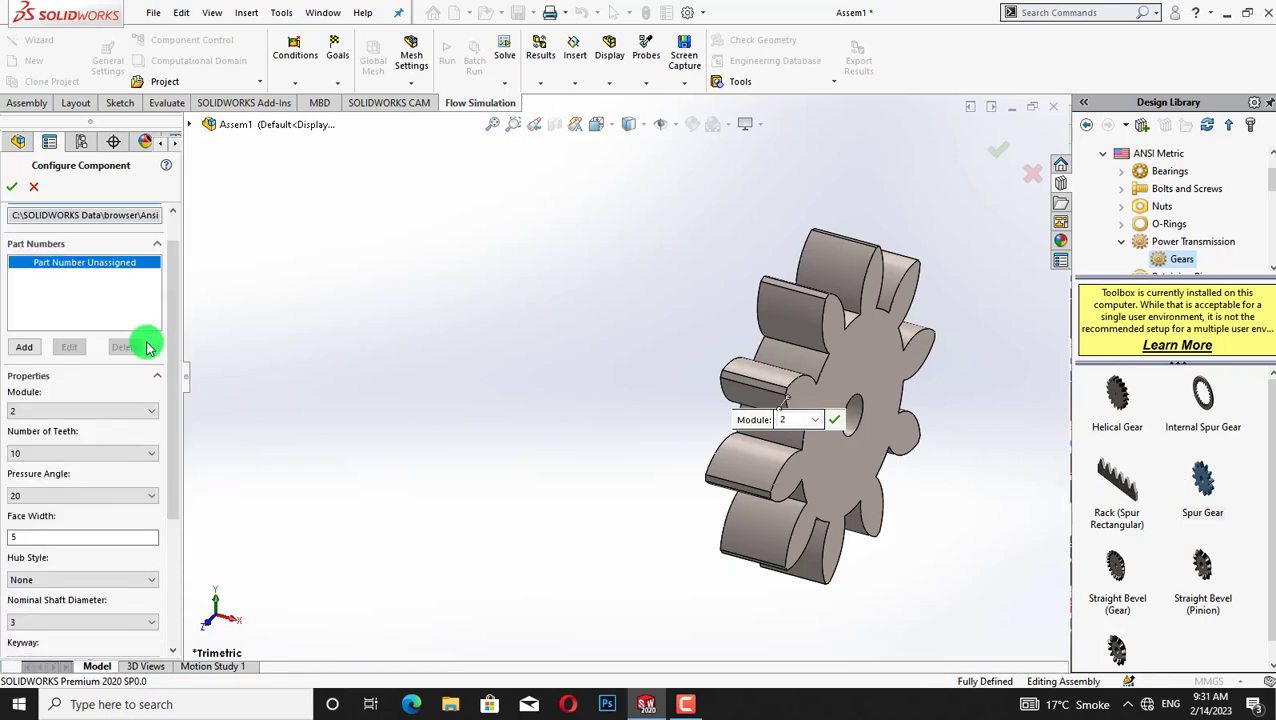
click(112, 410)
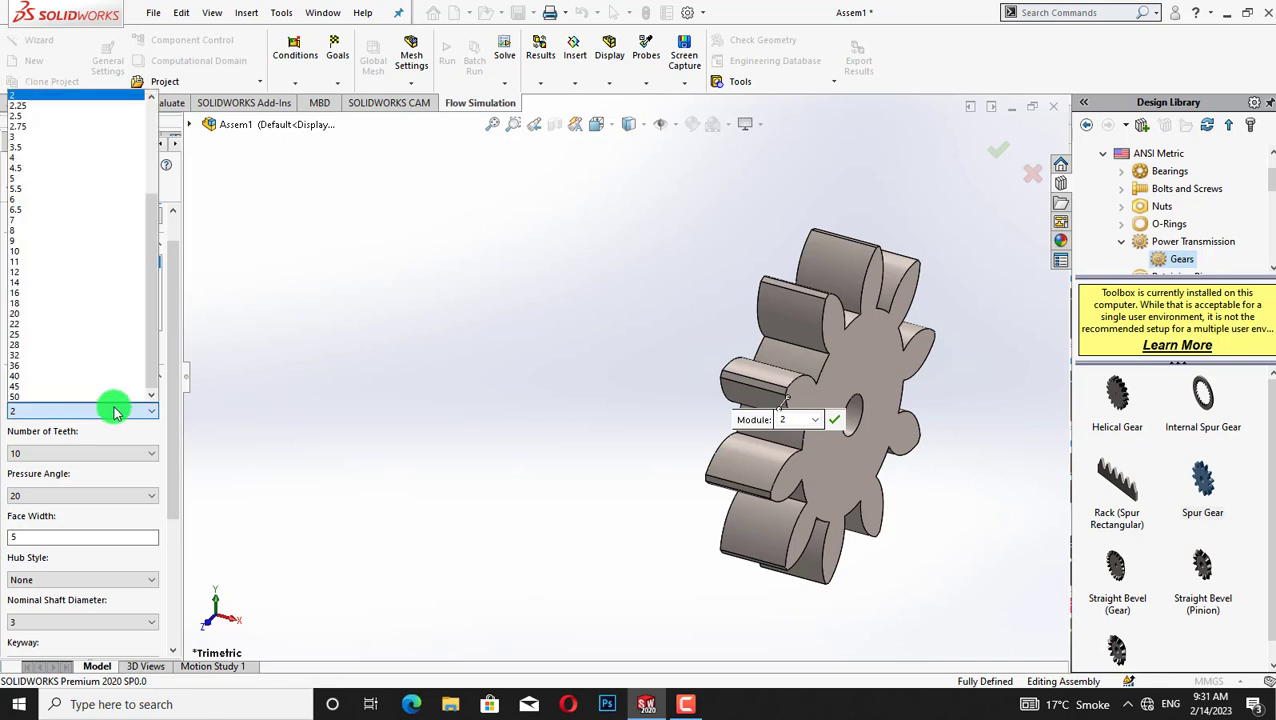
click(106, 158)
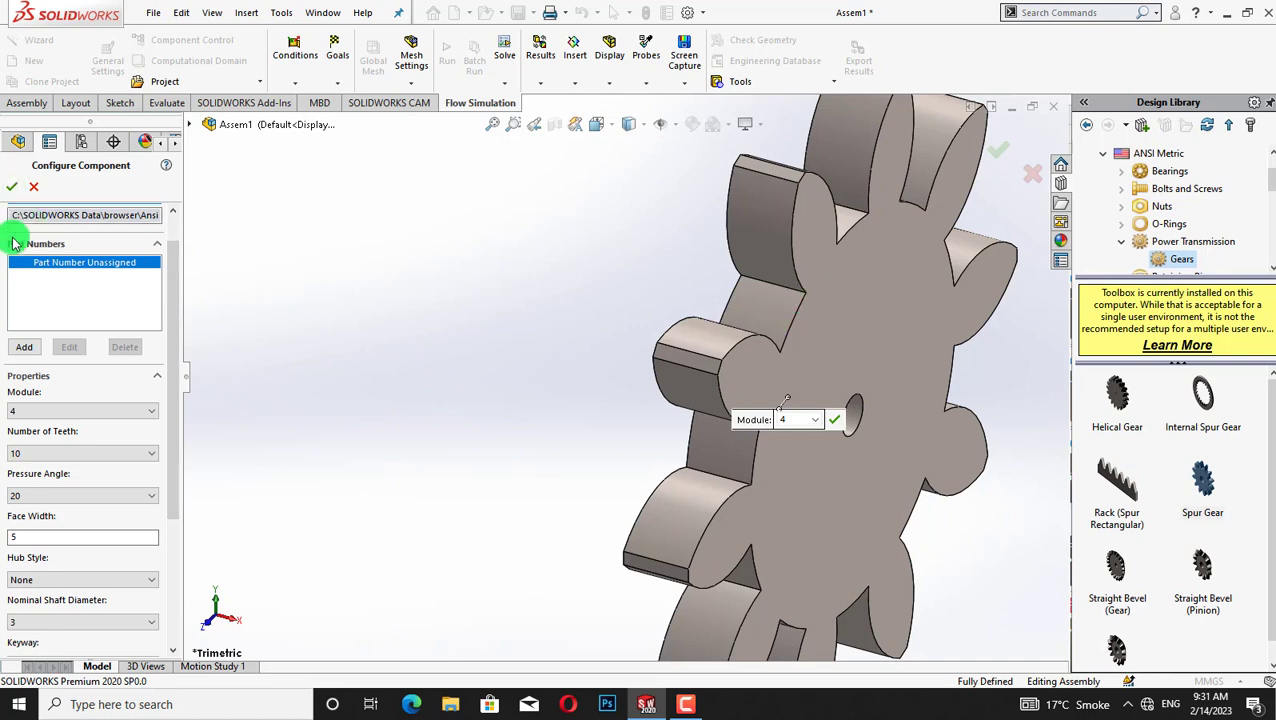
click(14, 187)
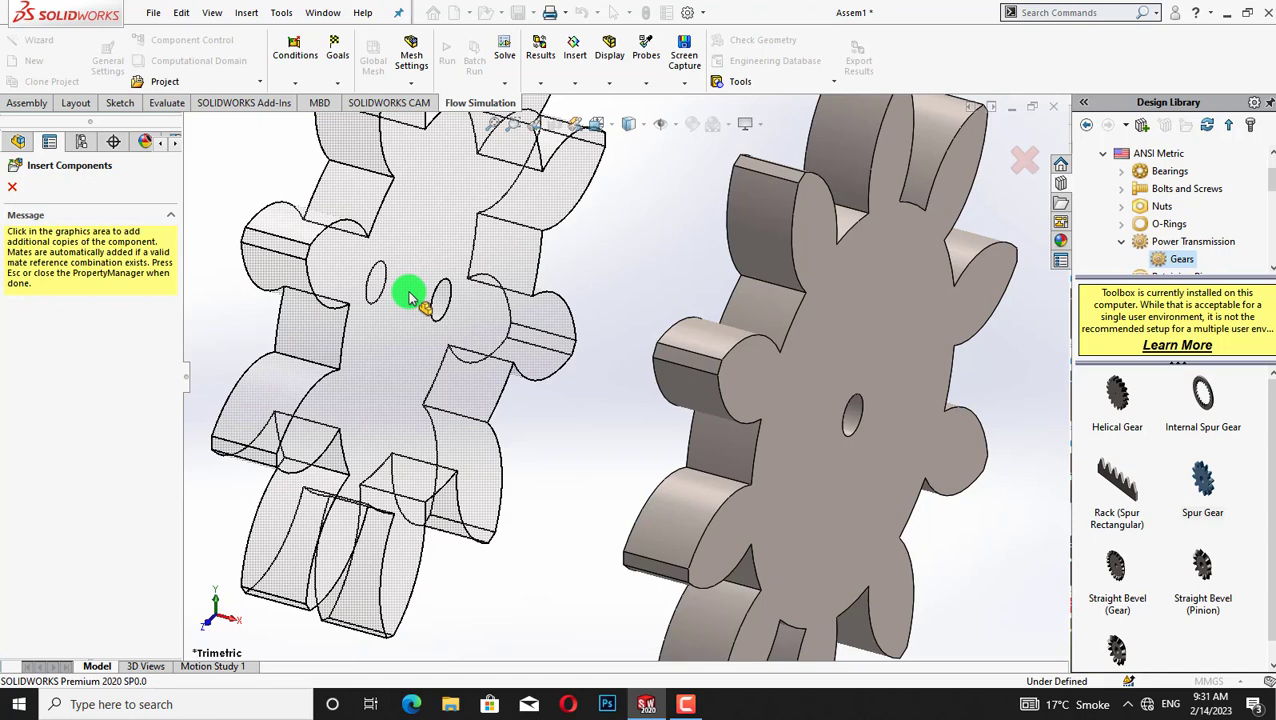
key(Escape)
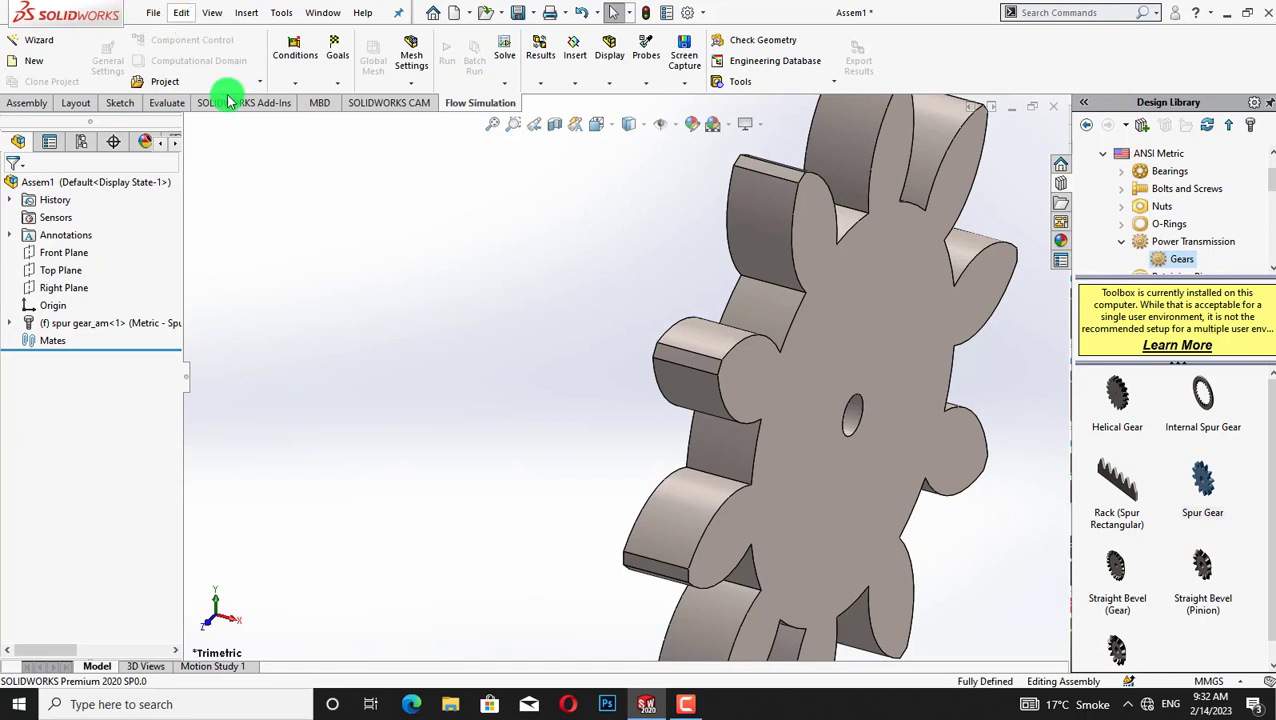
Rebuild and save the assembly as '1 Driver Gear' in CAD Files
click(151, 12)
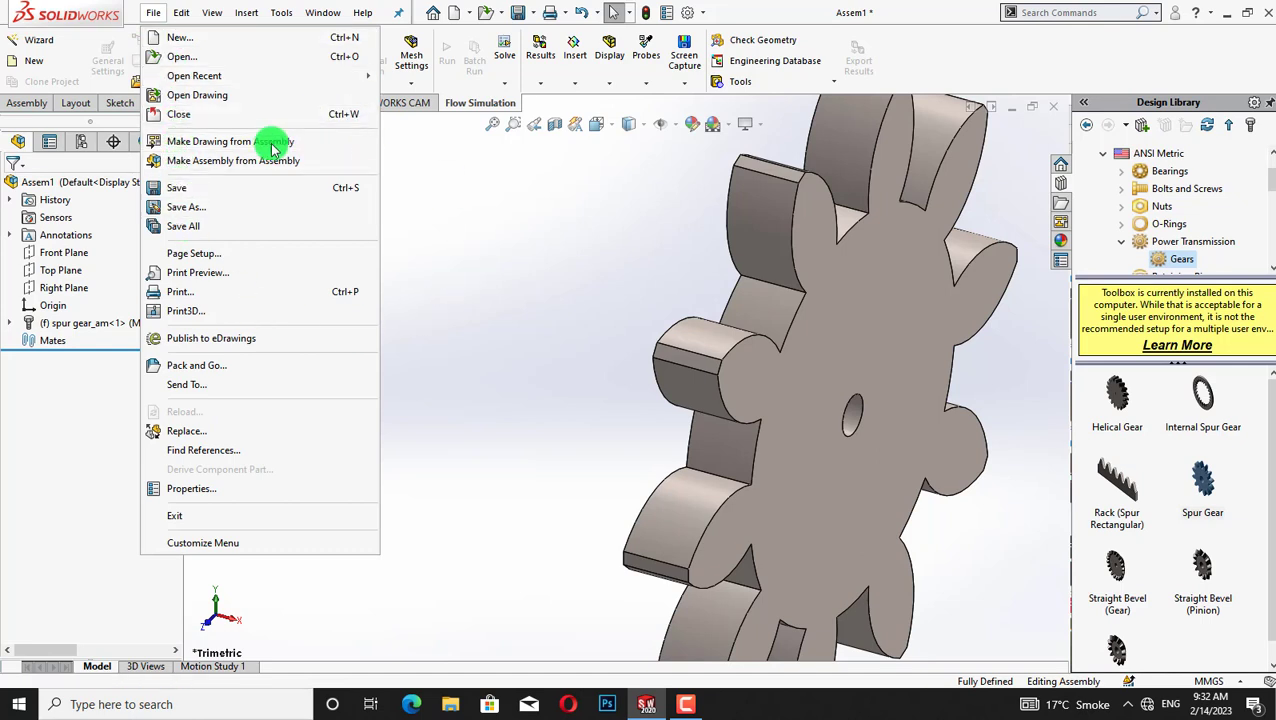
click(250, 212)
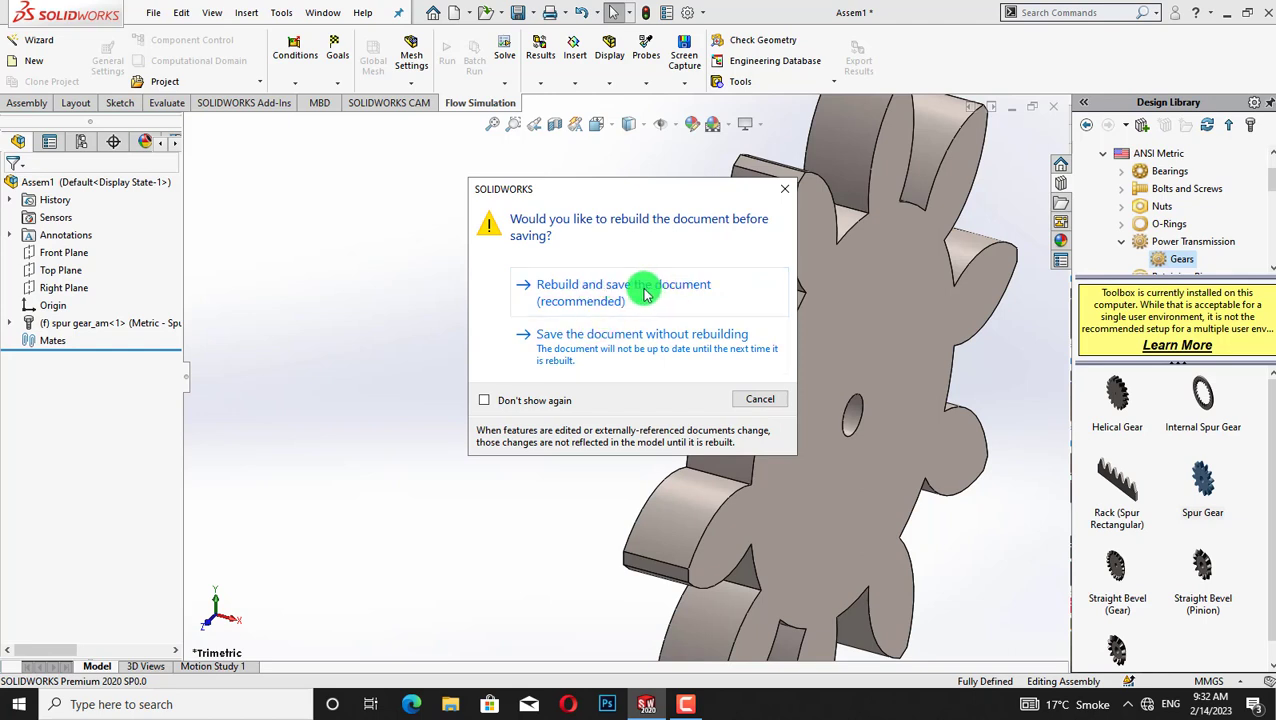
click(645, 290)
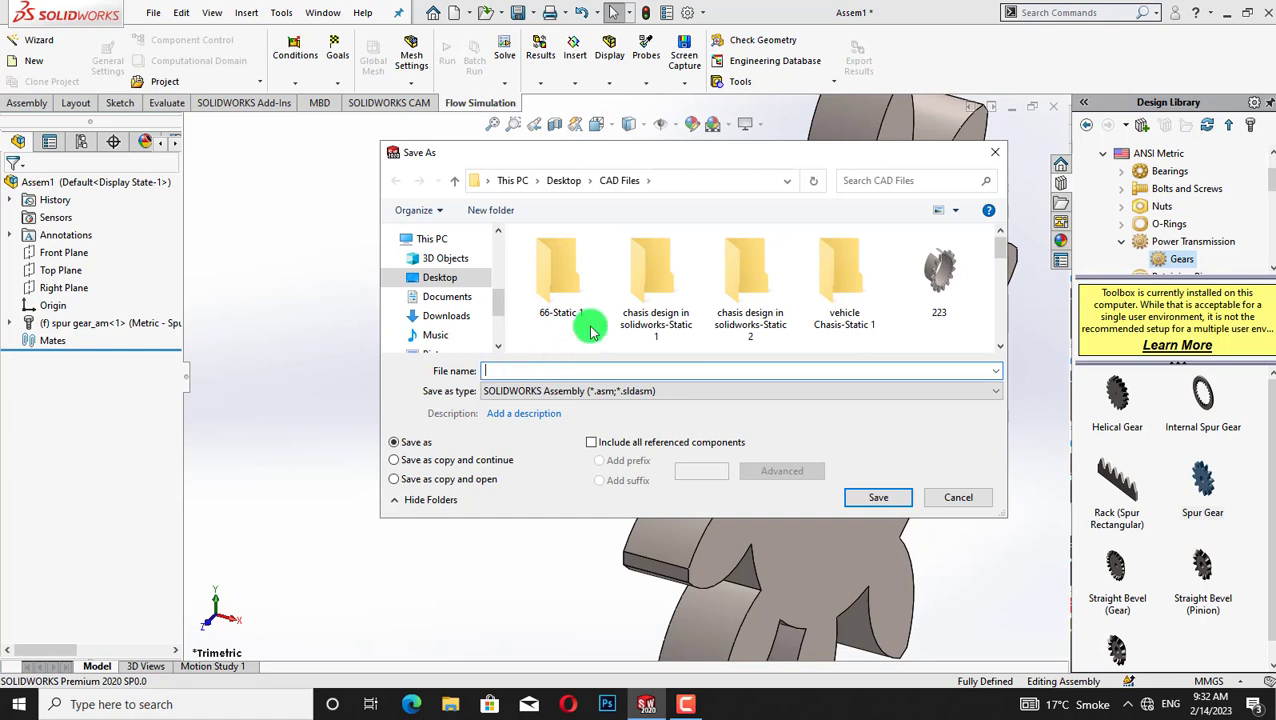
text(1 Driver Gear)
click(878, 498)
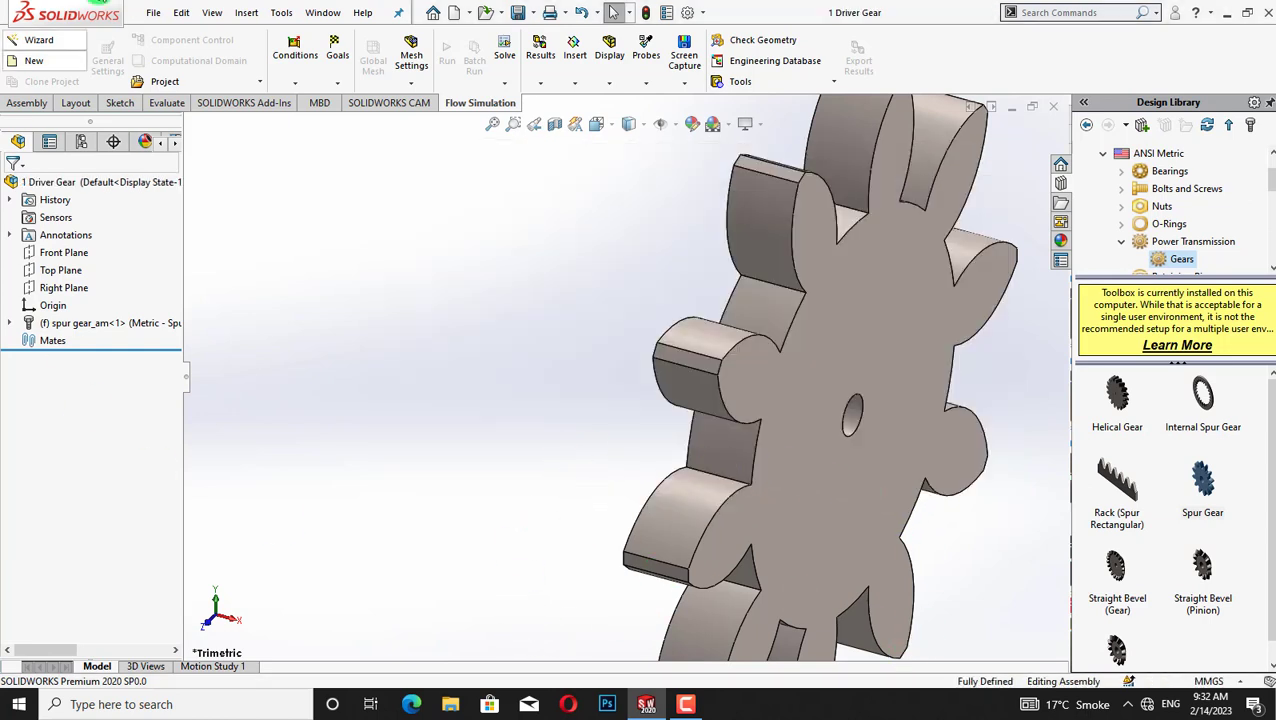
Create a second new assembly document, Assem2
click(153, 12)
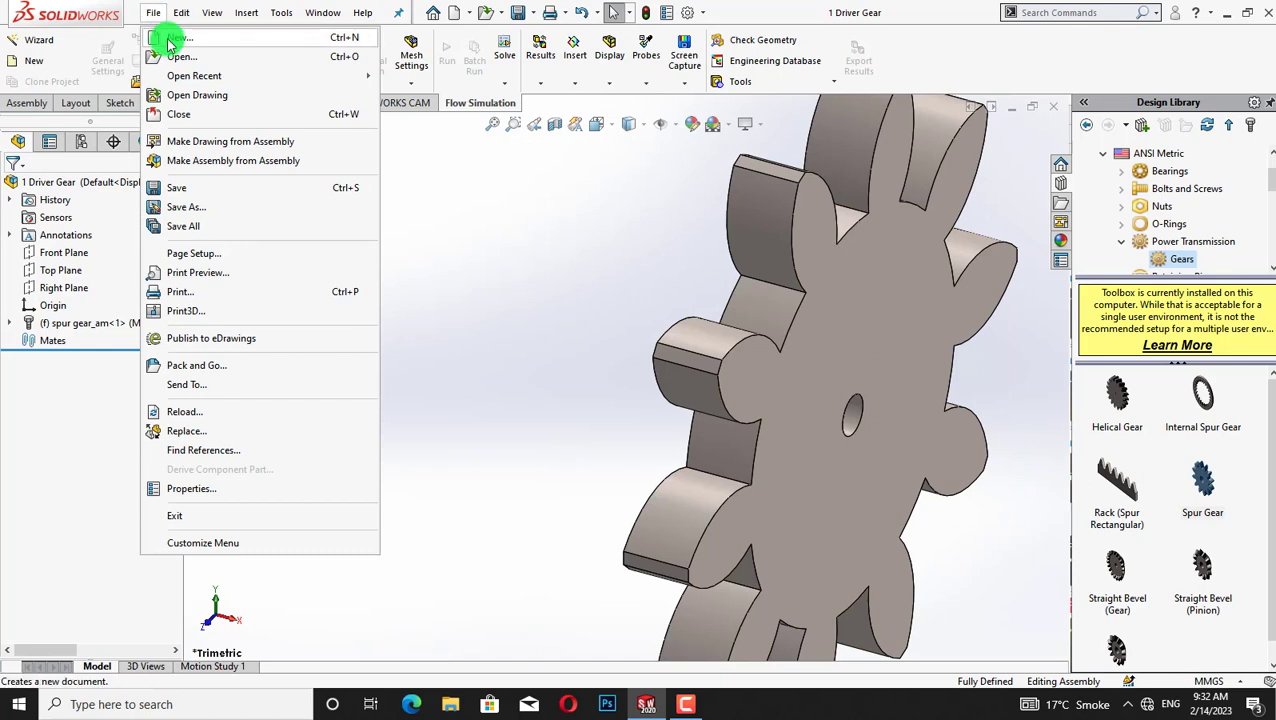
click(172, 40)
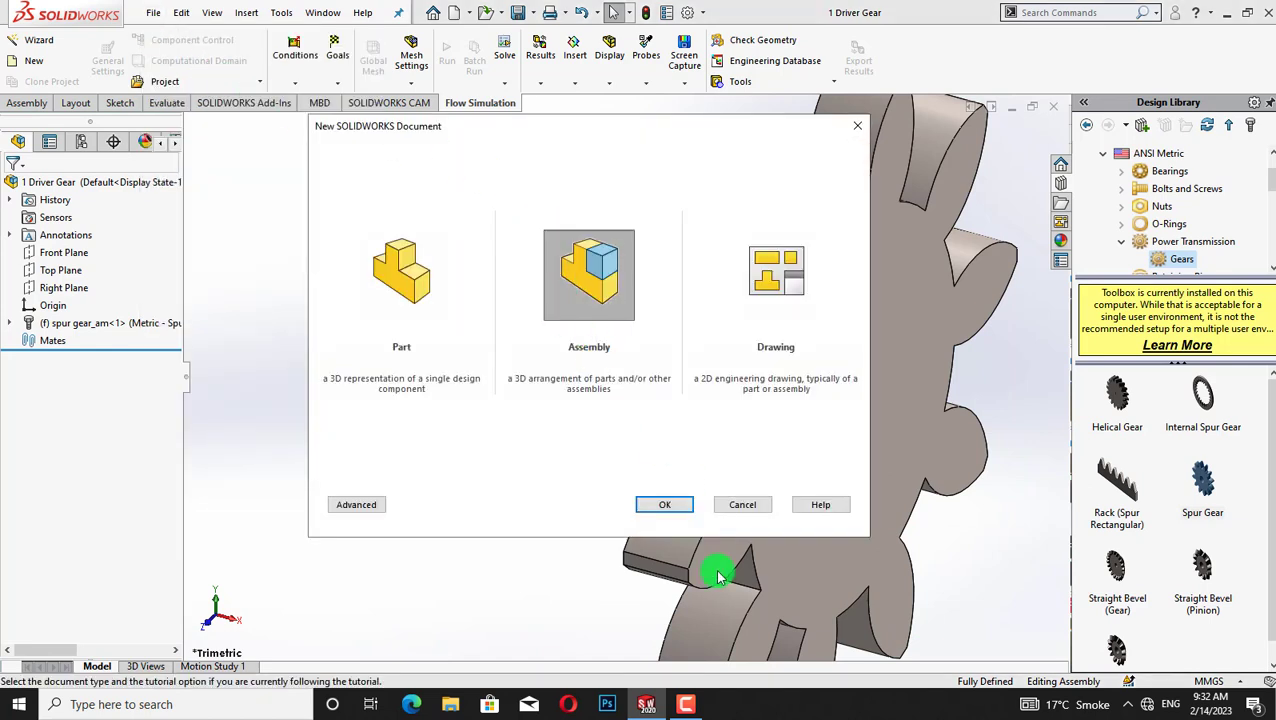
click(663, 508)
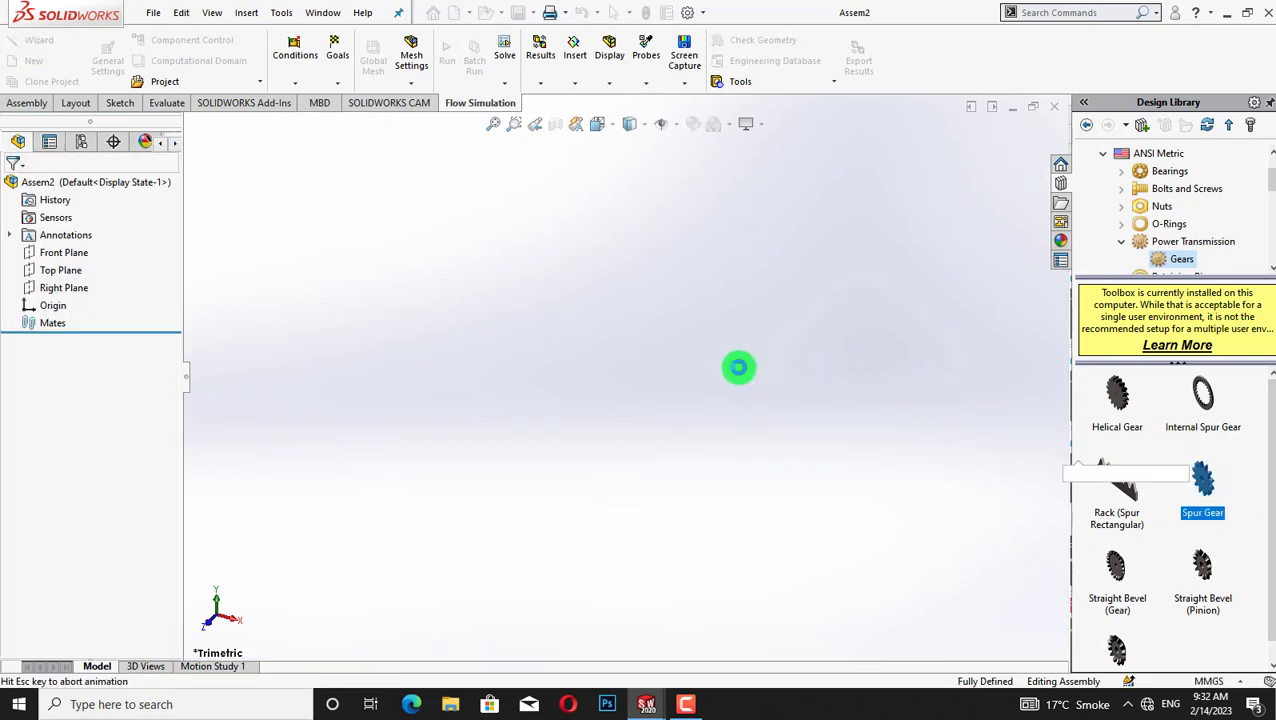
Place one spur gear with module 2 and 10 teeth into Assem2
drag(1213, 485, 607, 373)
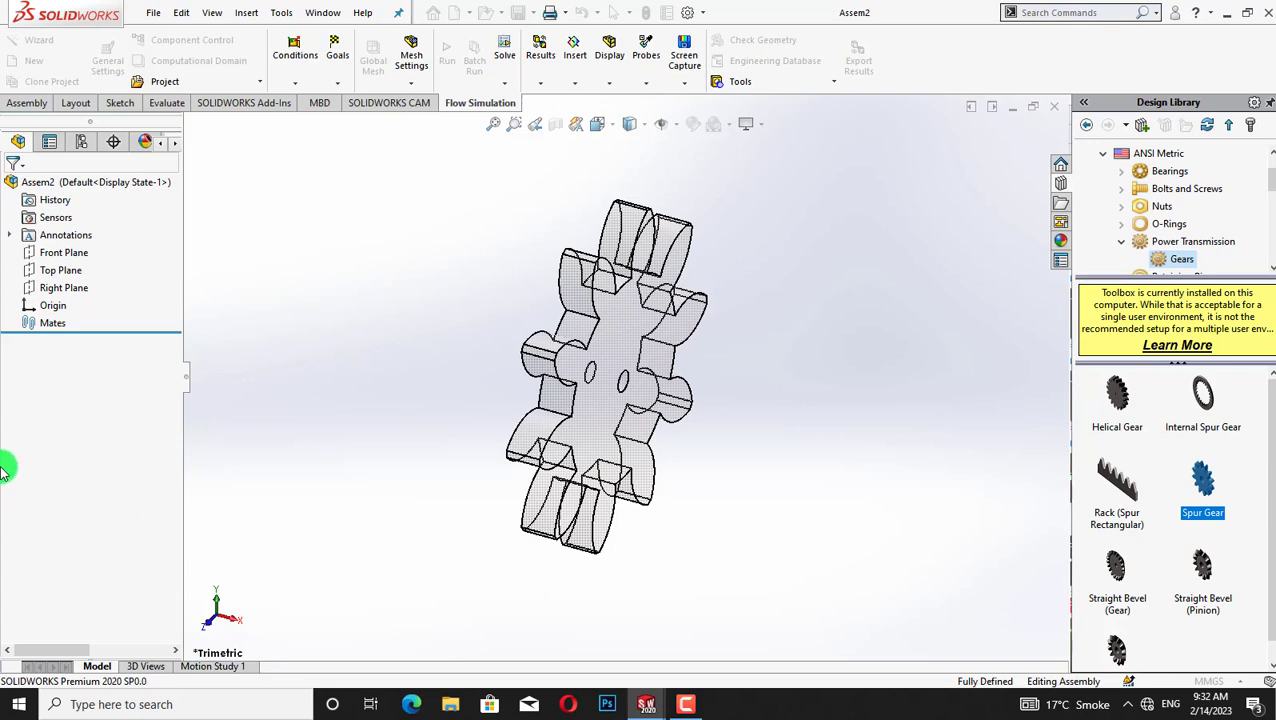
click(88, 451)
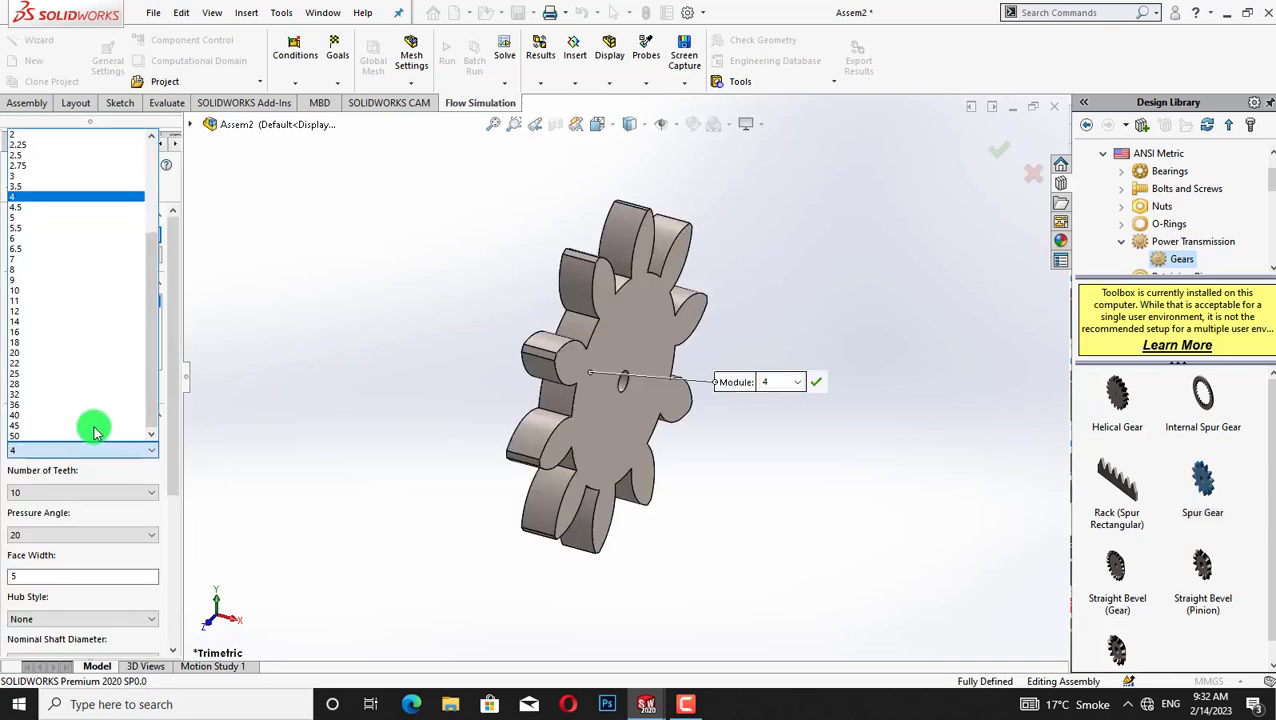
click(78, 140)
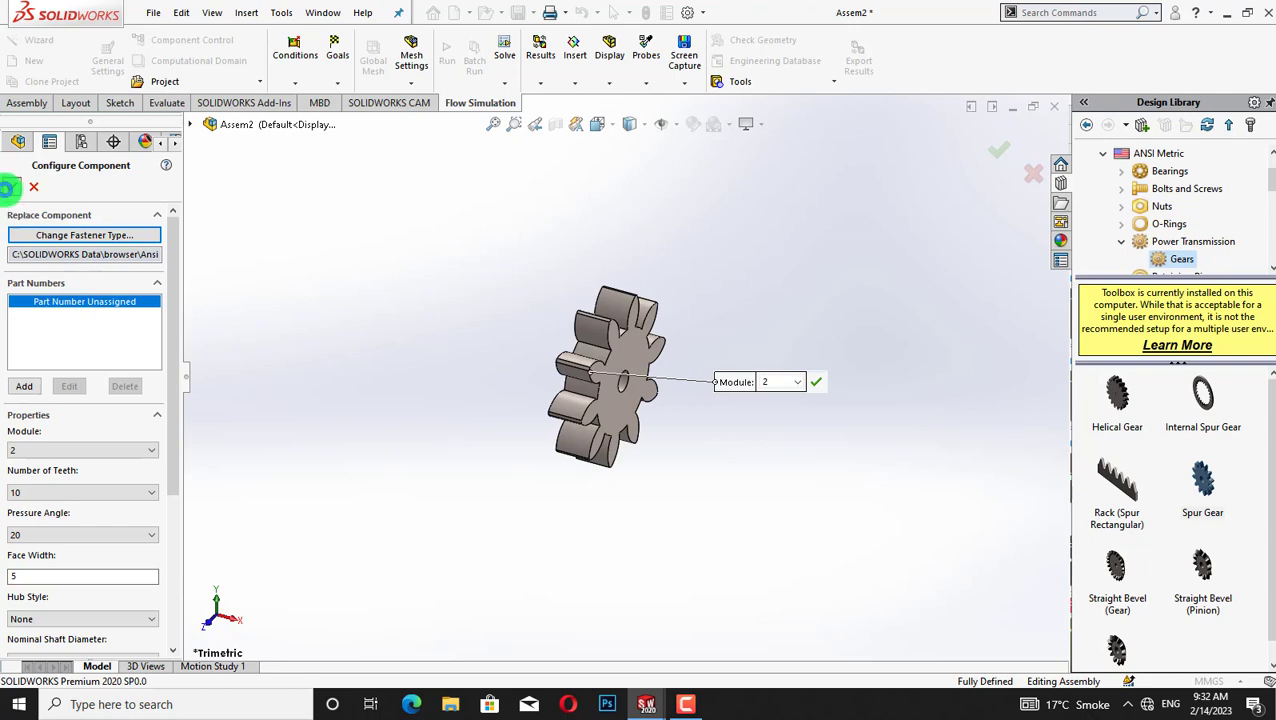
click(8, 187)
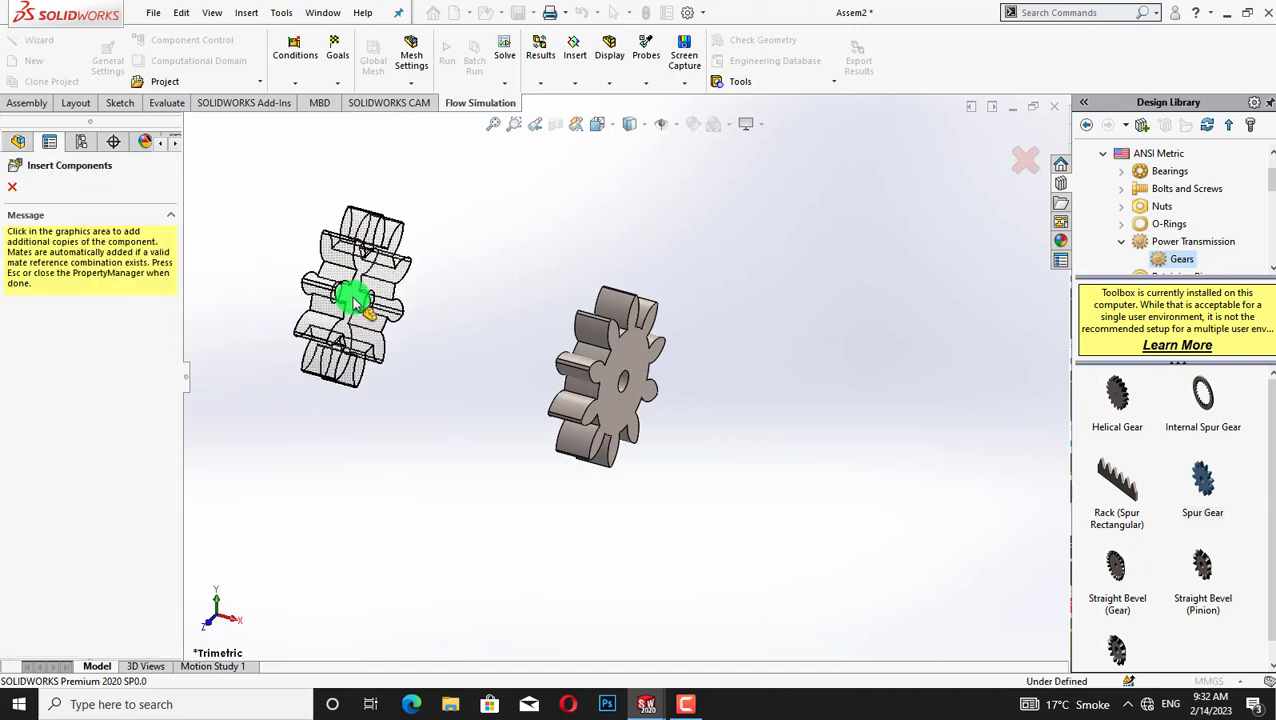
key(Escape)
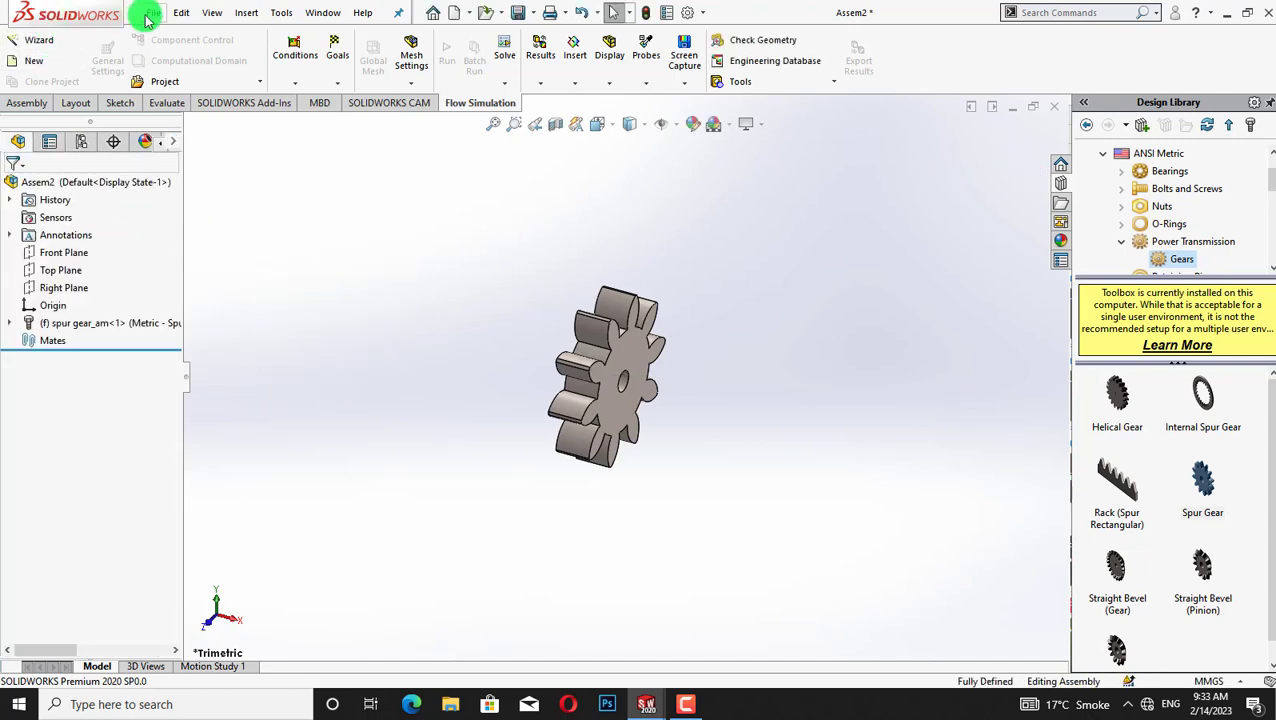
Rebuild and save the second assembly as '2 driver Gear' in CAD Files
click(151, 13)
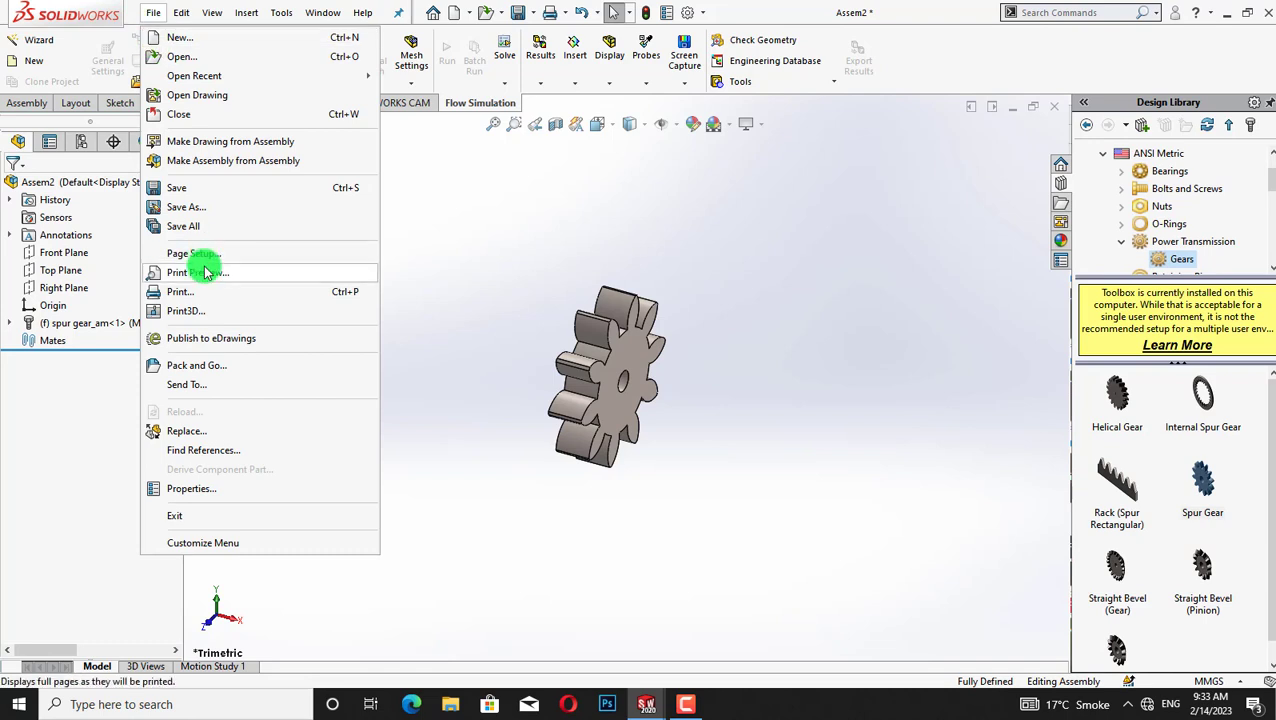
click(224, 209)
click(572, 280)
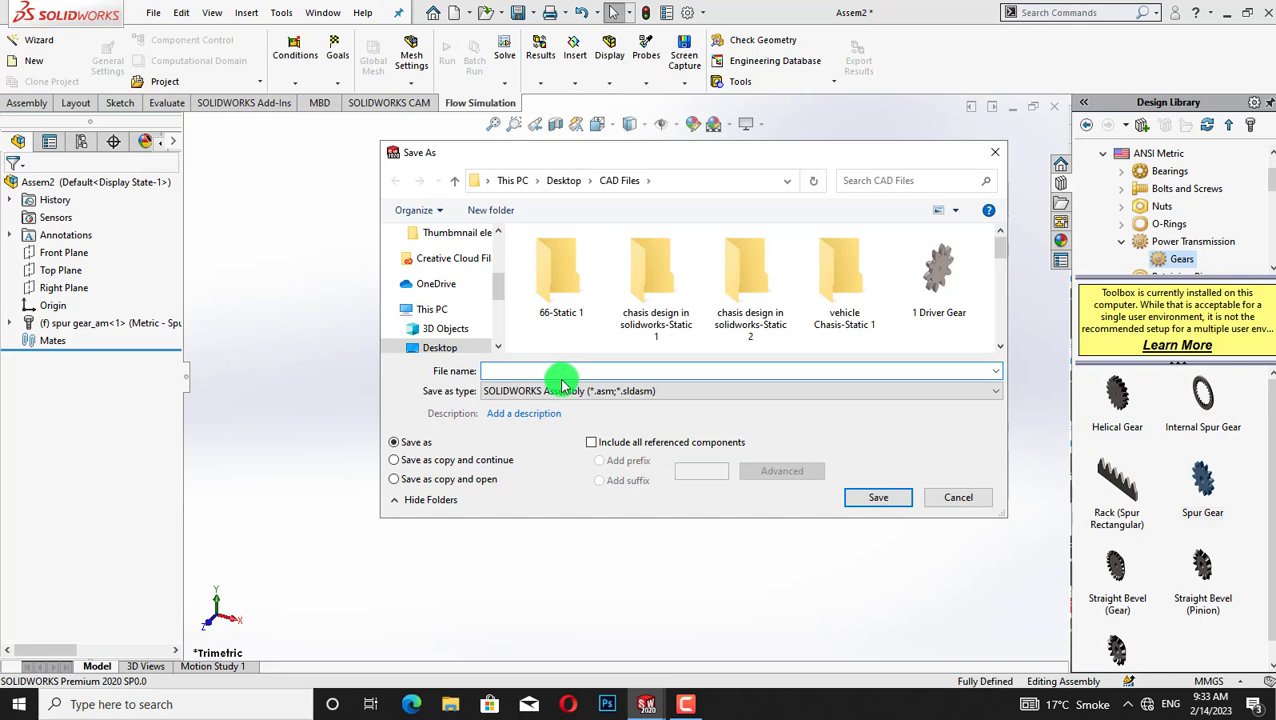
text(2)
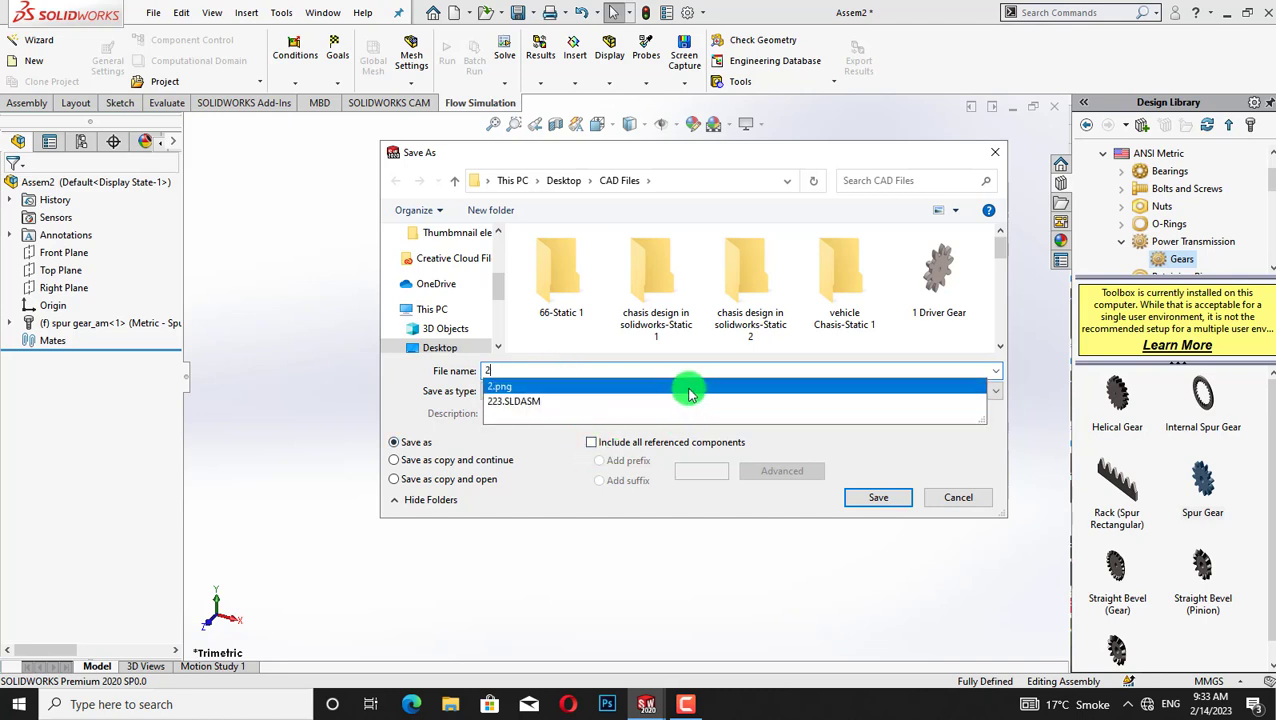
key(Escape)
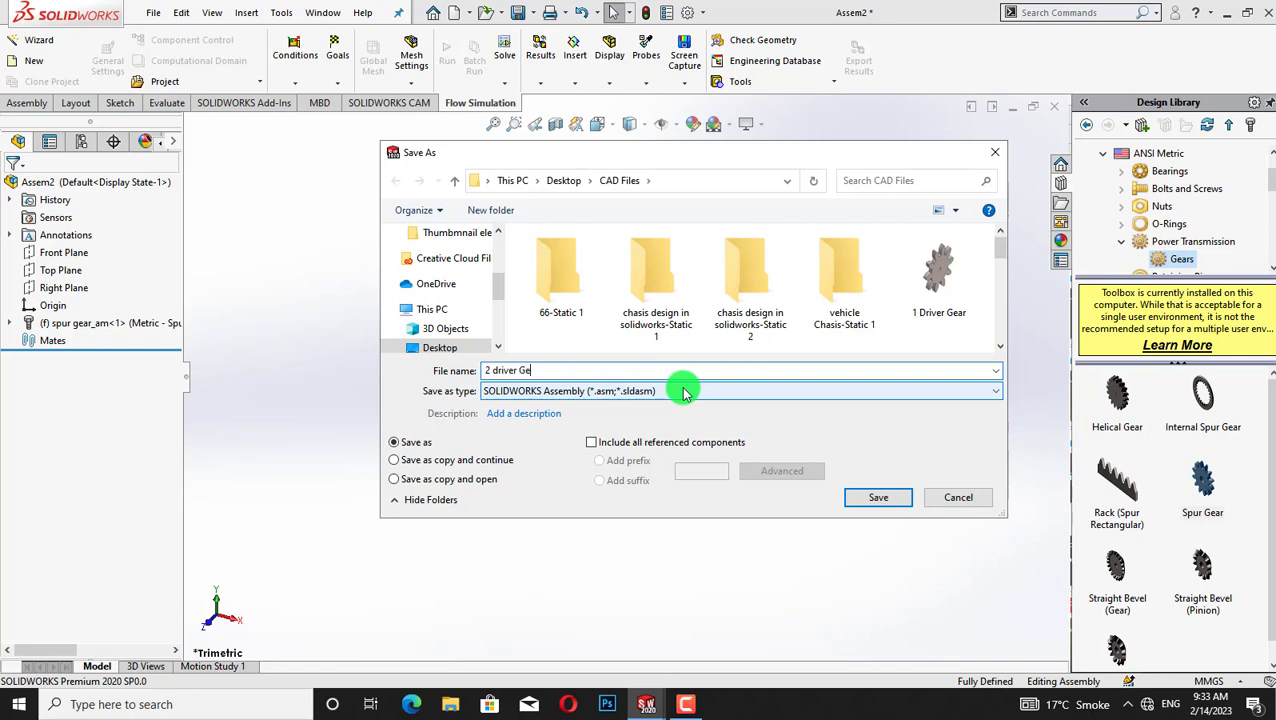
click(872, 499)
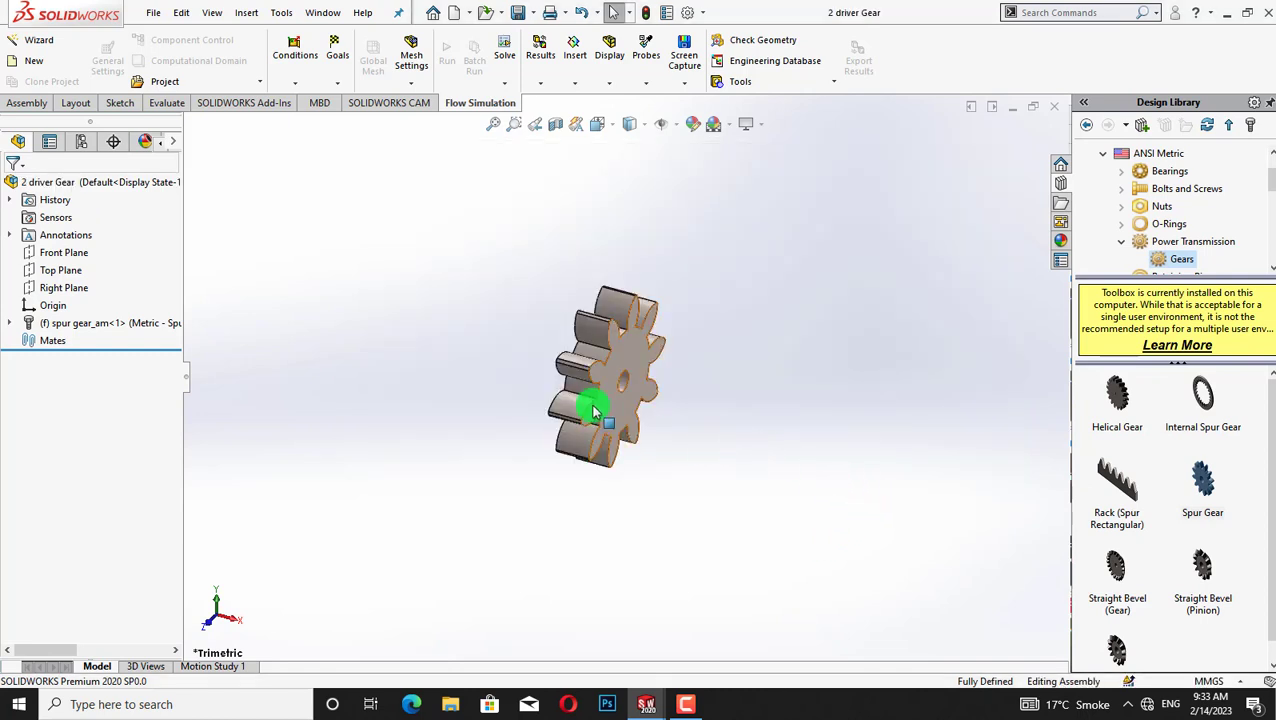
Create Assem3 and place 1 Driver Gear as its first component
click(152, 13)
click(160, 36)
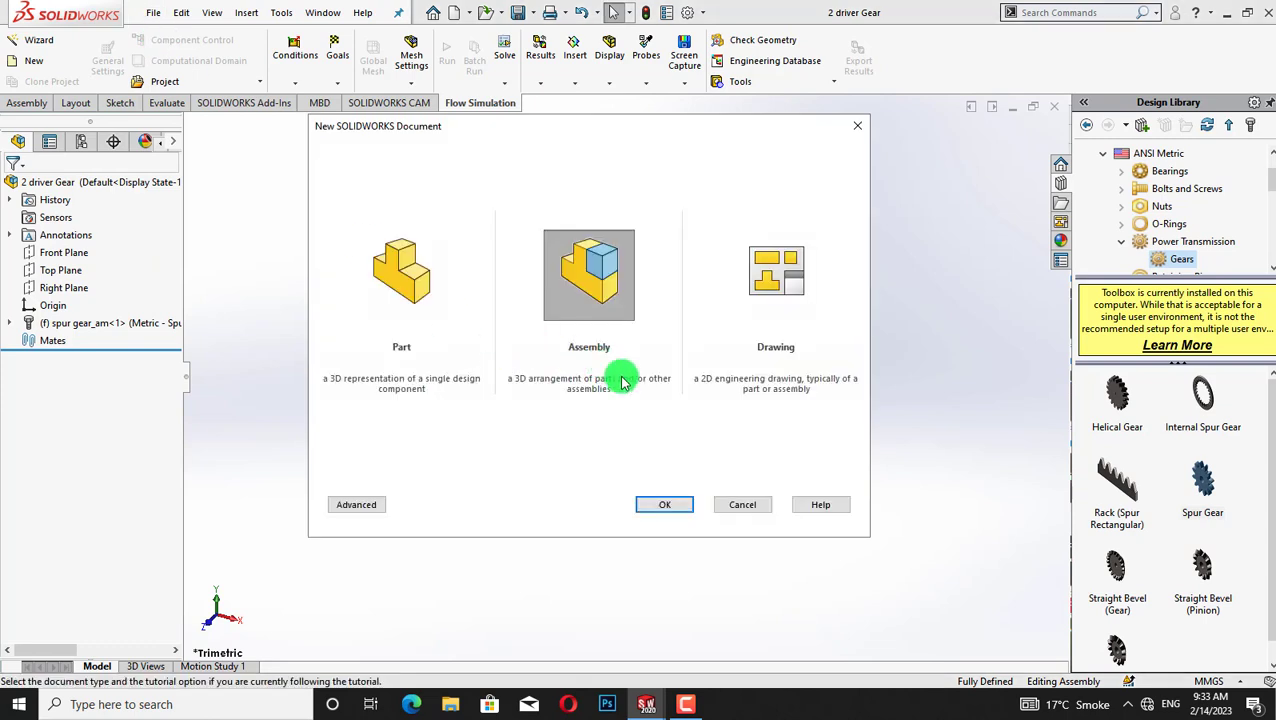
click(645, 507)
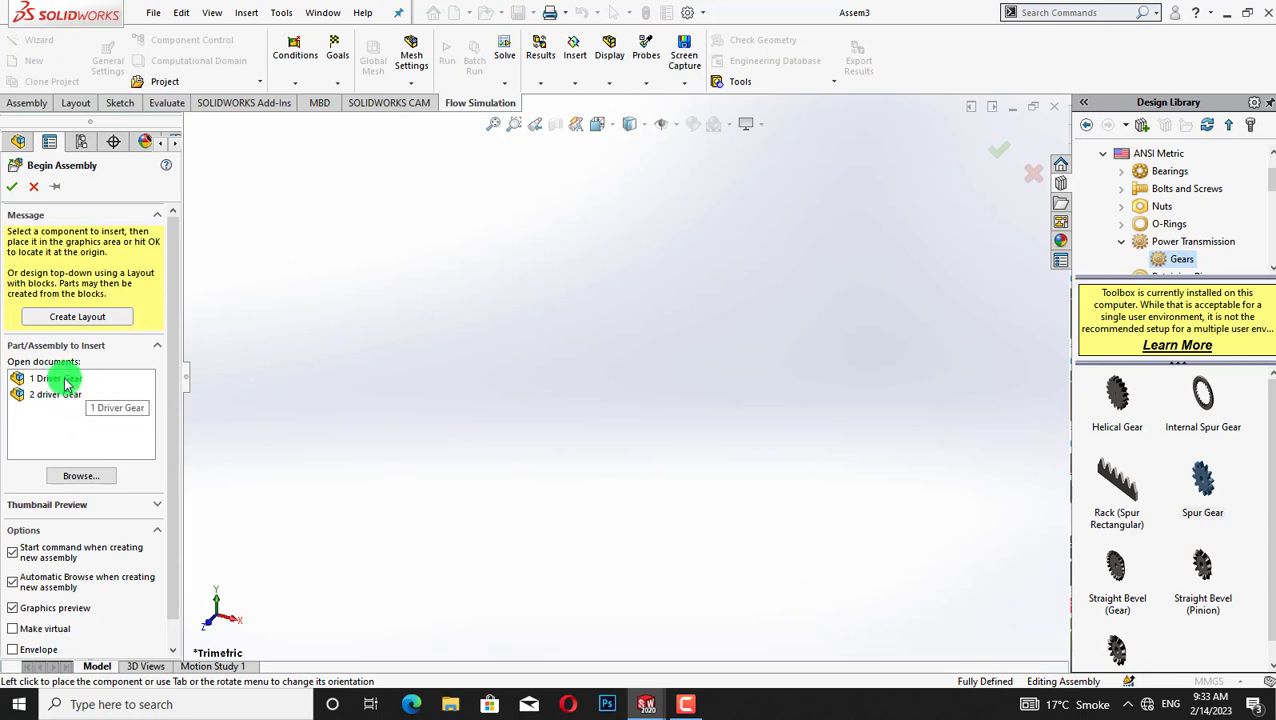
click(65, 381)
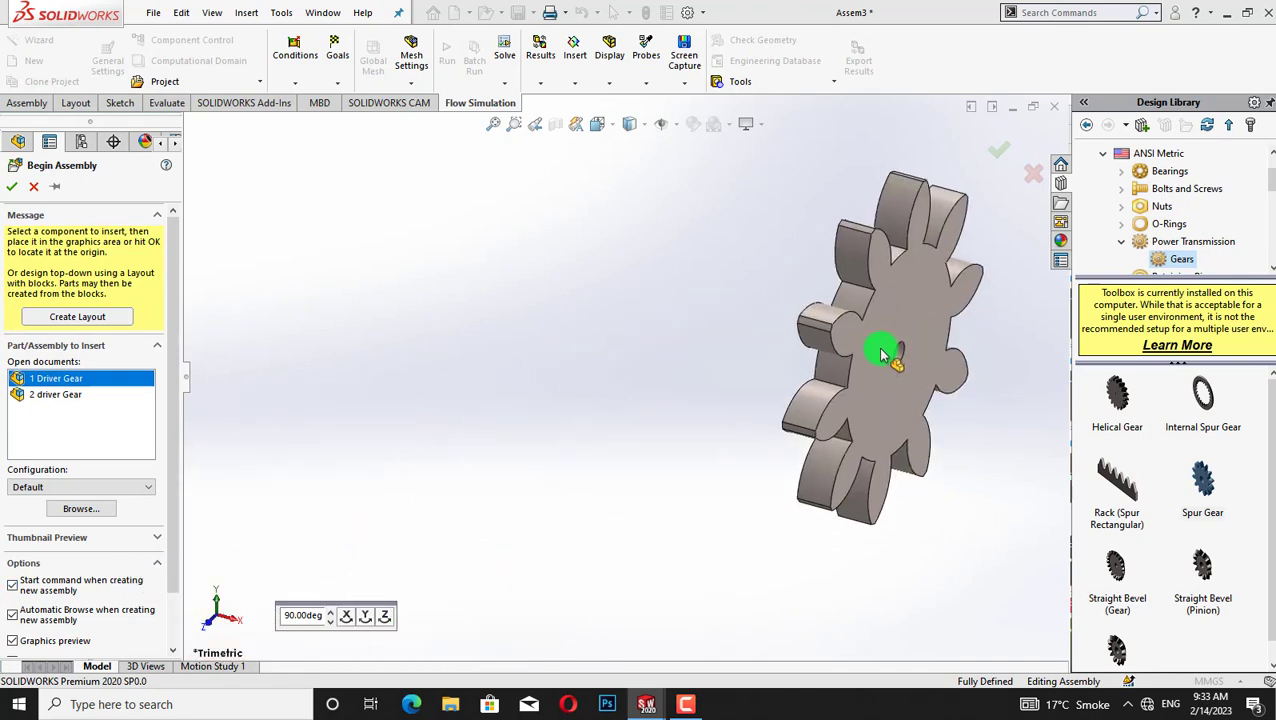
click(857, 381)
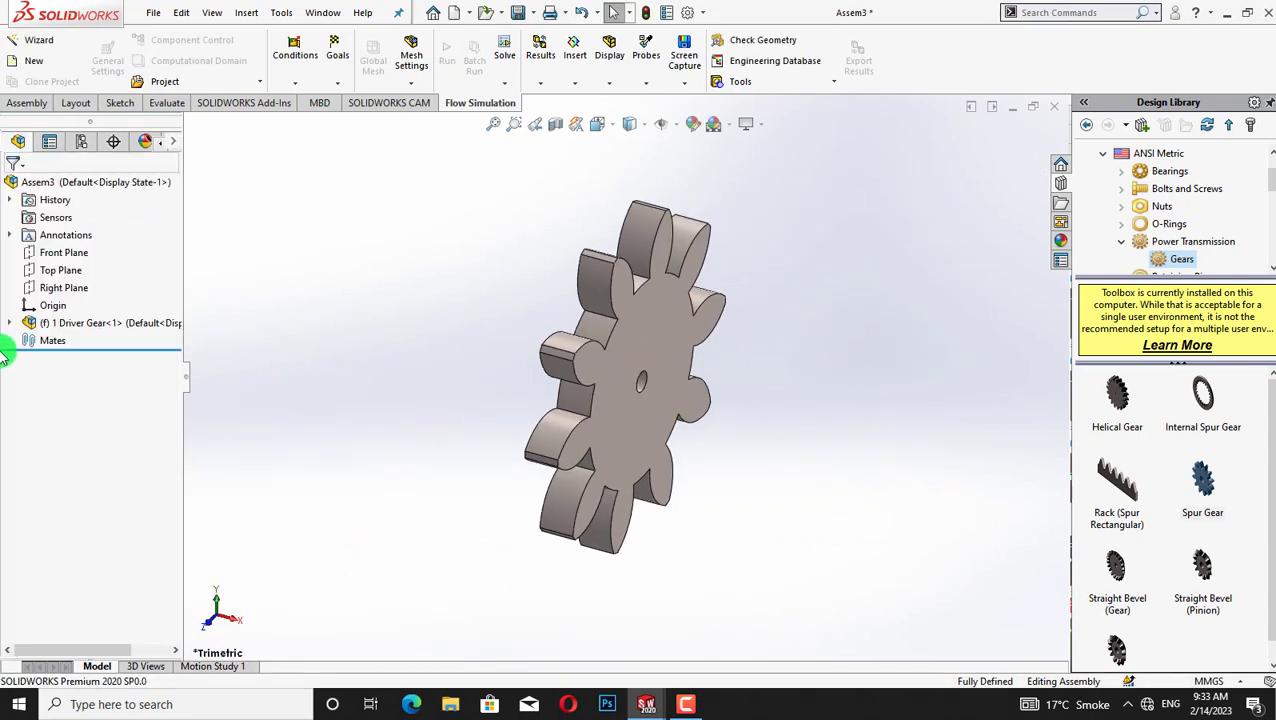
Orient the view normal to the Right Plane so the gear faces the viewer
right_click(71, 255)
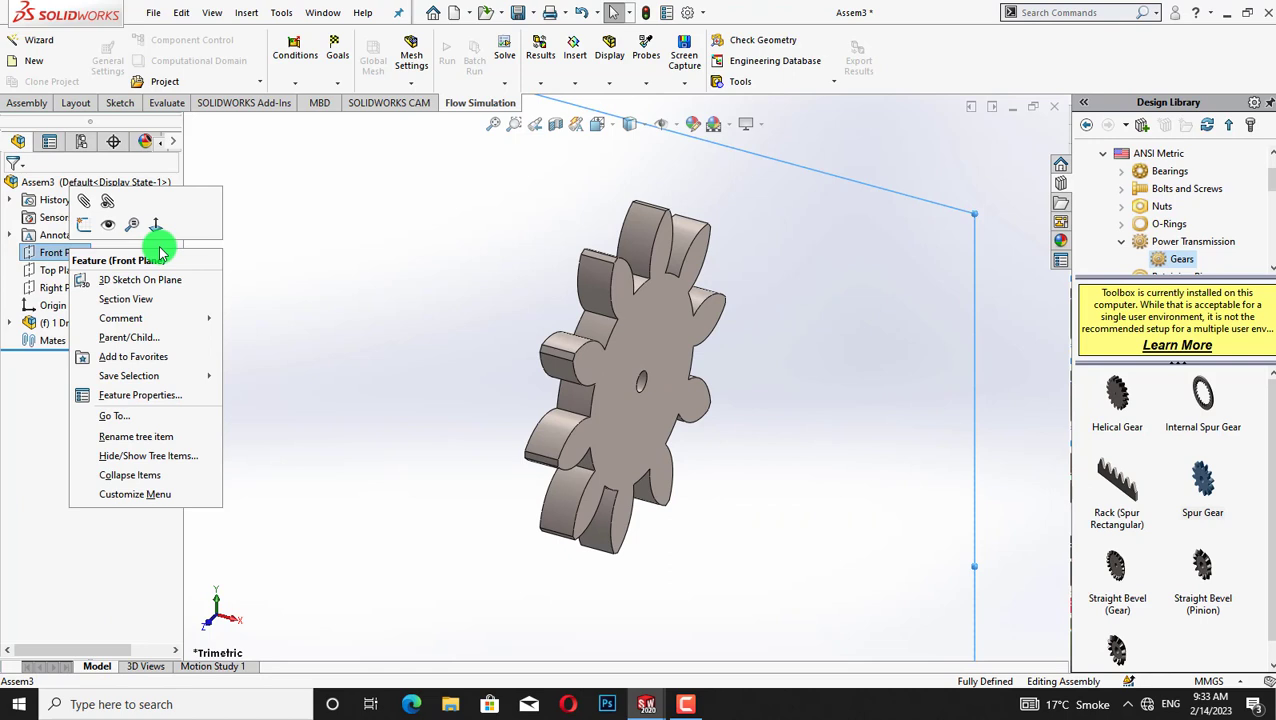
click(47, 289)
right_click(47, 289)
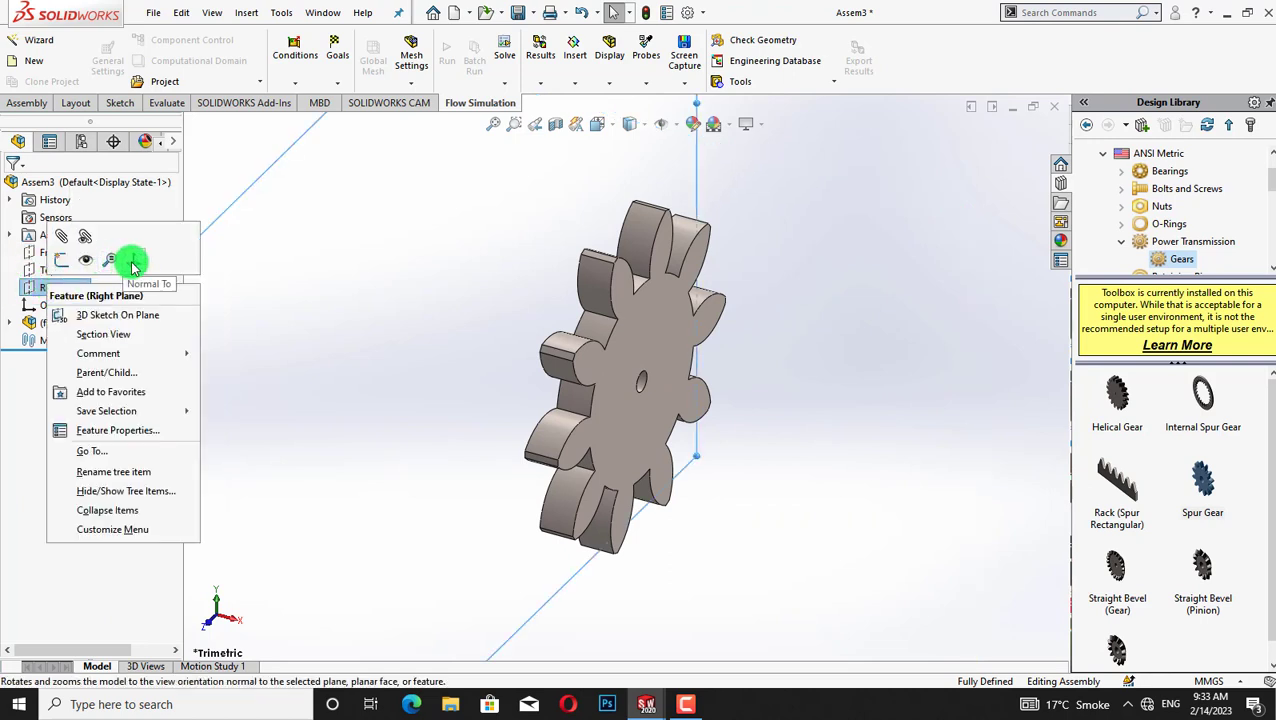
click(133, 266)
Pan the driver gear to the right to leave room beside it
right_click(284, 268)
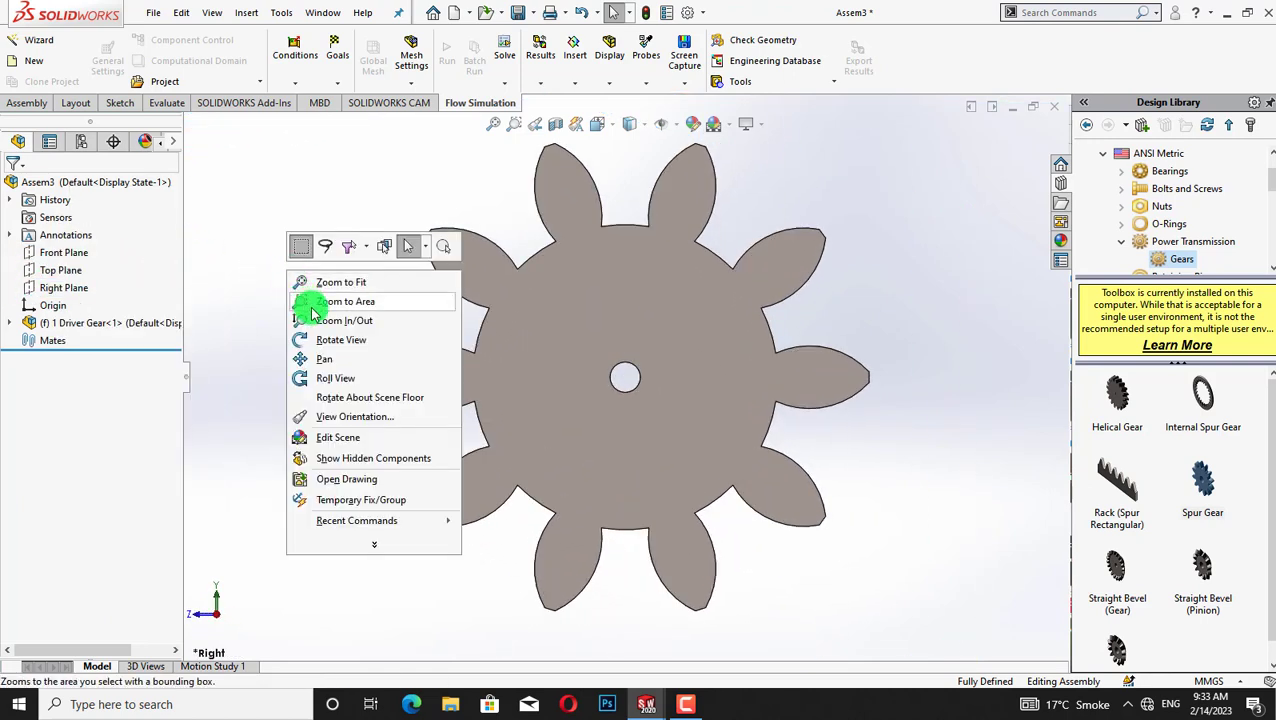
click(330, 358)
drag(446, 367, 651, 365)
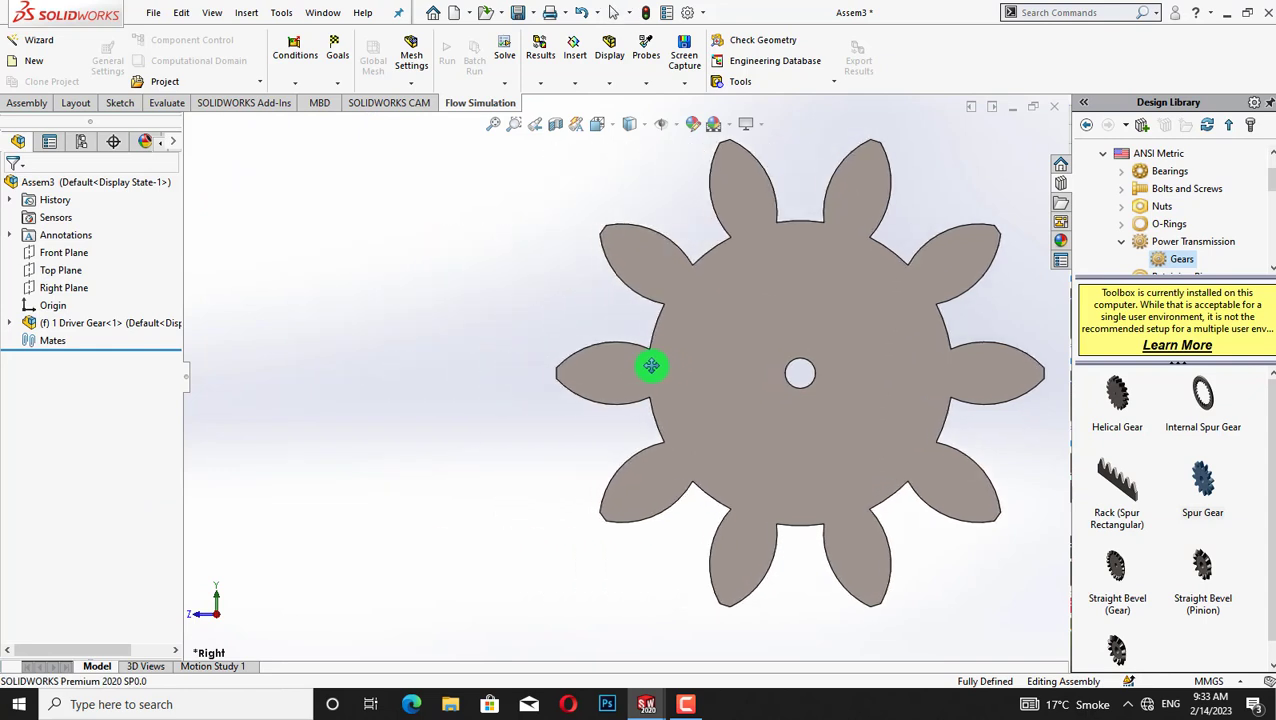
right_click(342, 225)
click(370, 340)
click(155, 14)
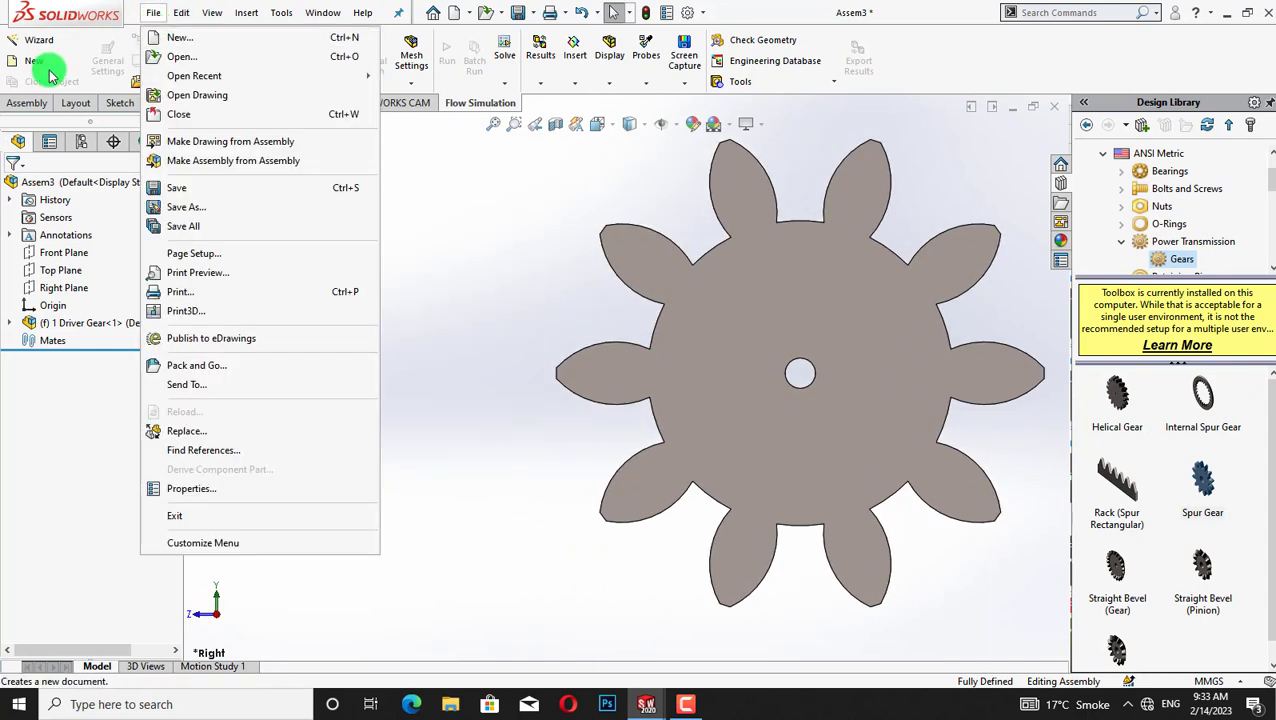
click(25, 104)
Insert 2 driver Gear to the left of the 1 Driver Gear
click(85, 45)
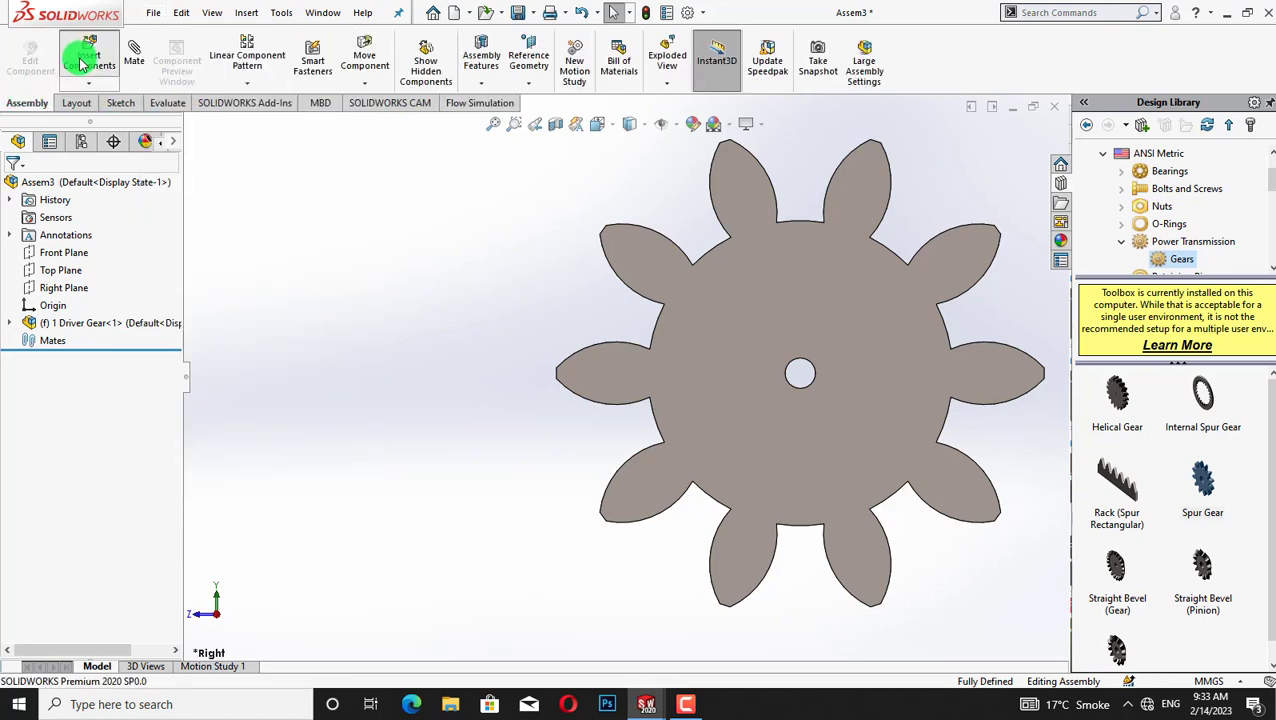
click(60, 380)
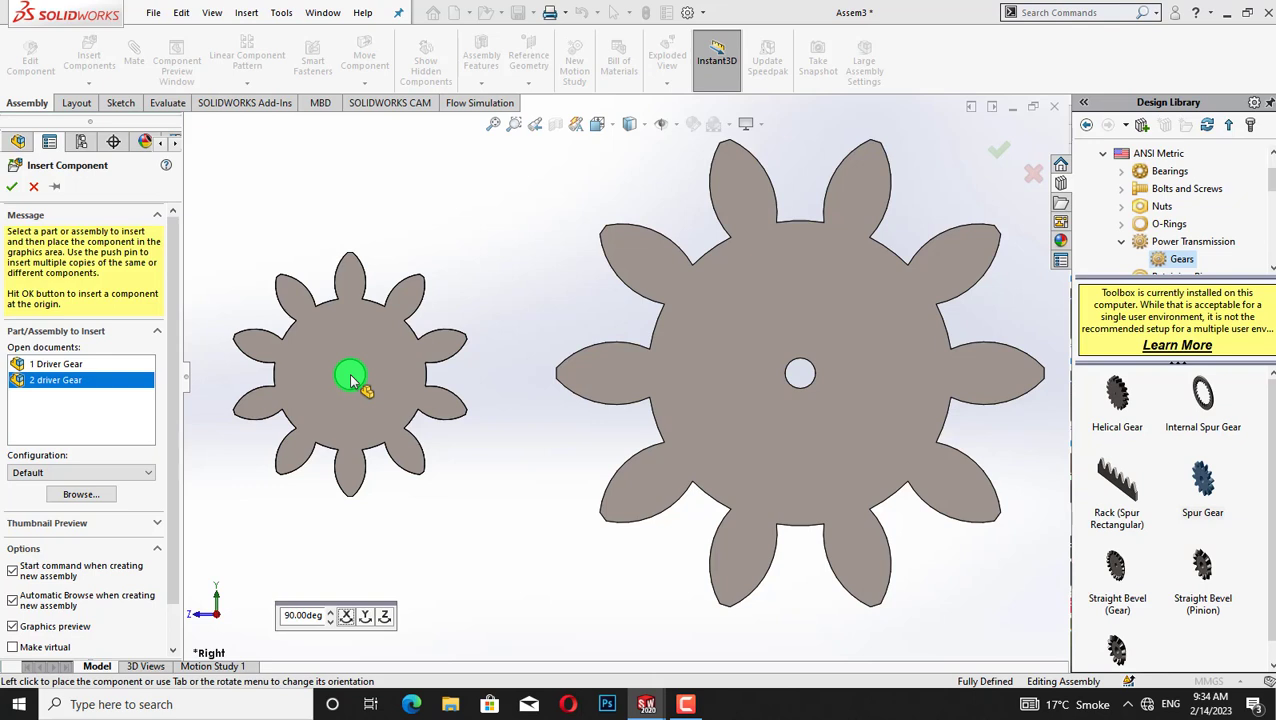
click(351, 378)
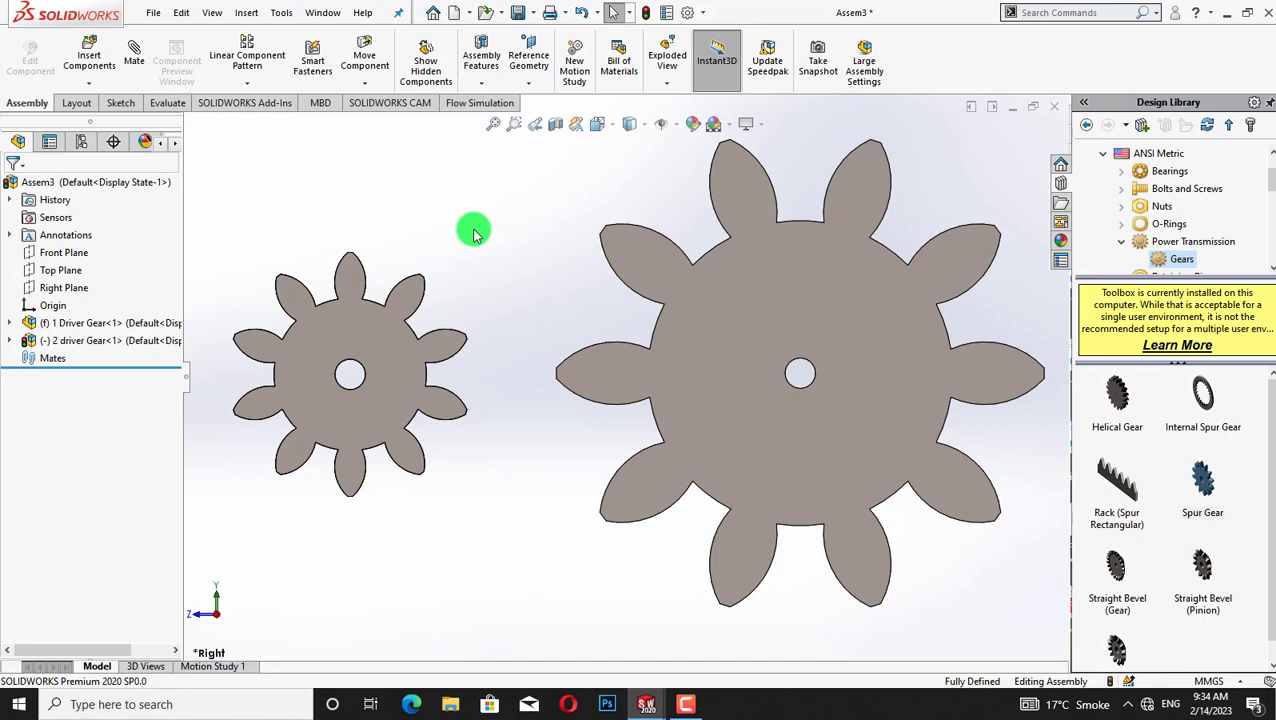
Fit both gears in view, show them from the Right, then tilt to an angle
key(f)
key(shift+Down)
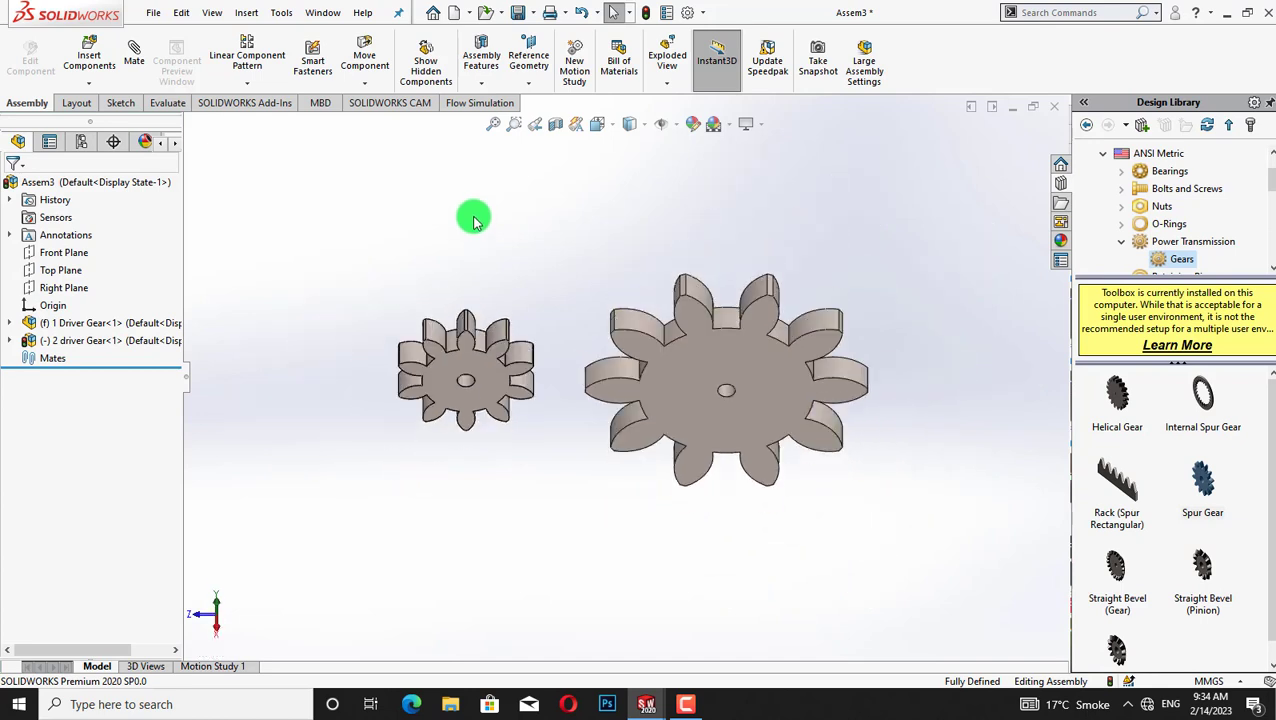
key(shift+Up)
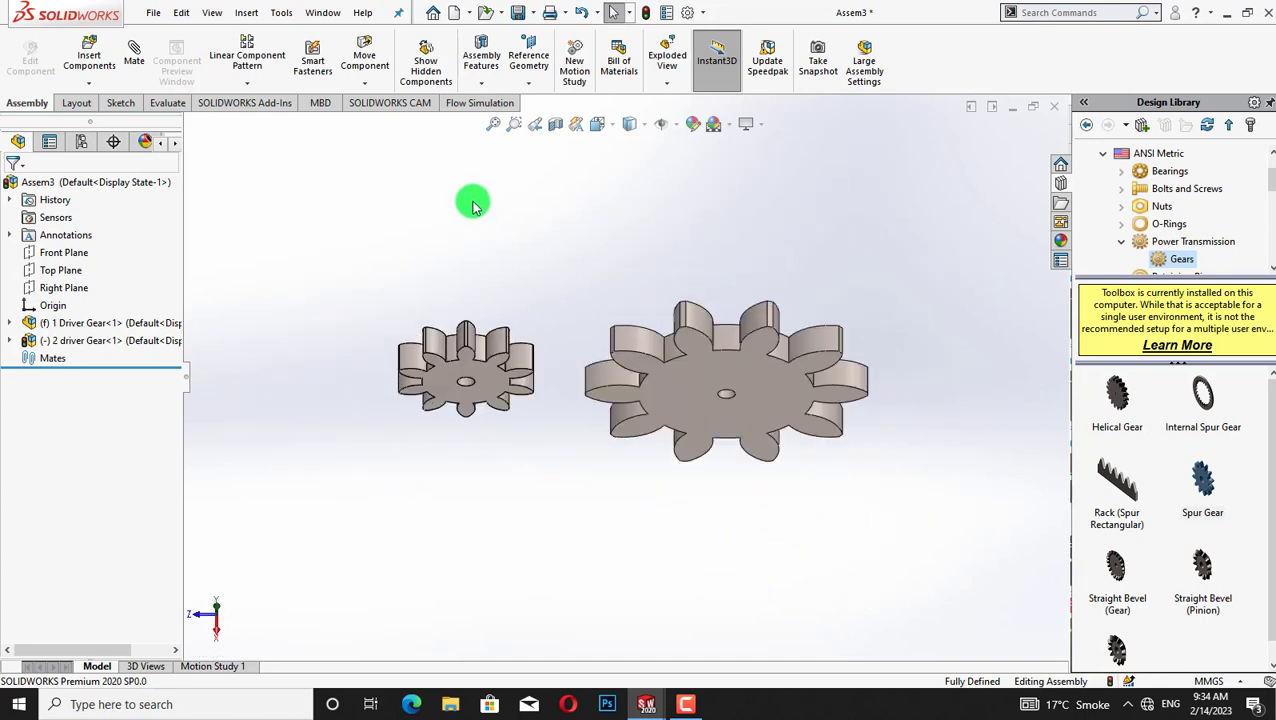
right_click(368, 268)
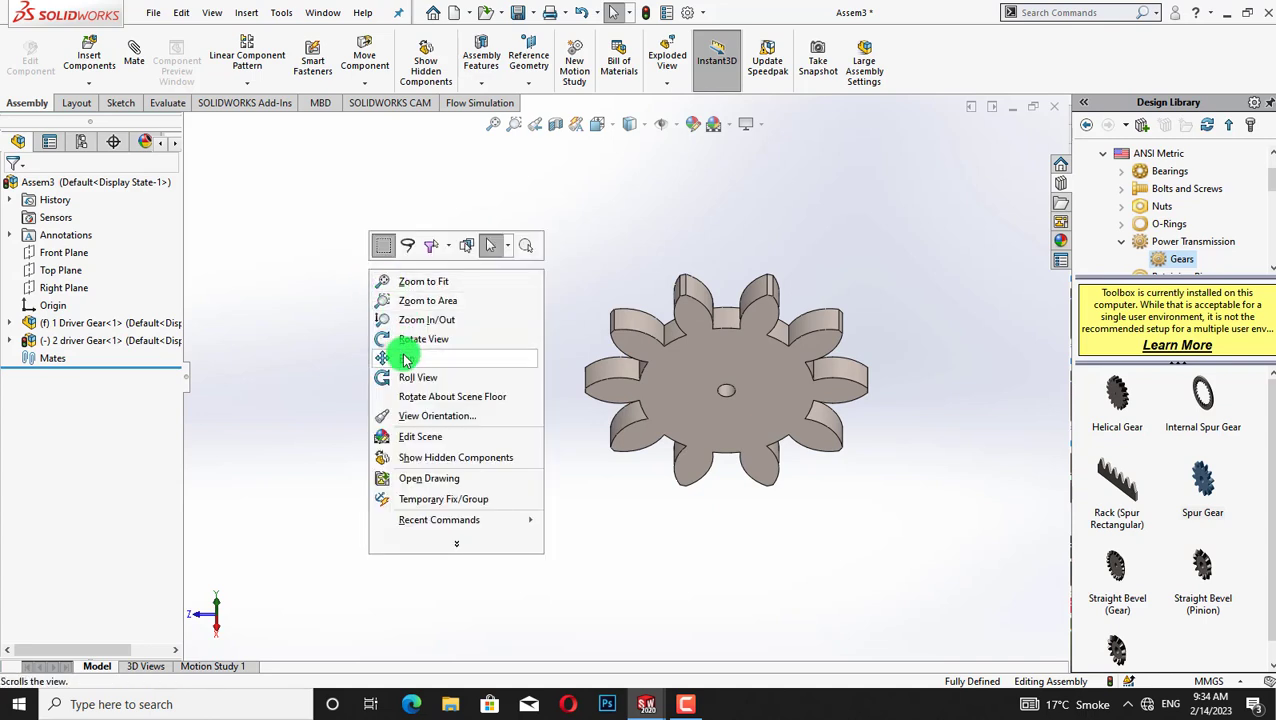
click(408, 358)
drag(512, 376, 521, 370)
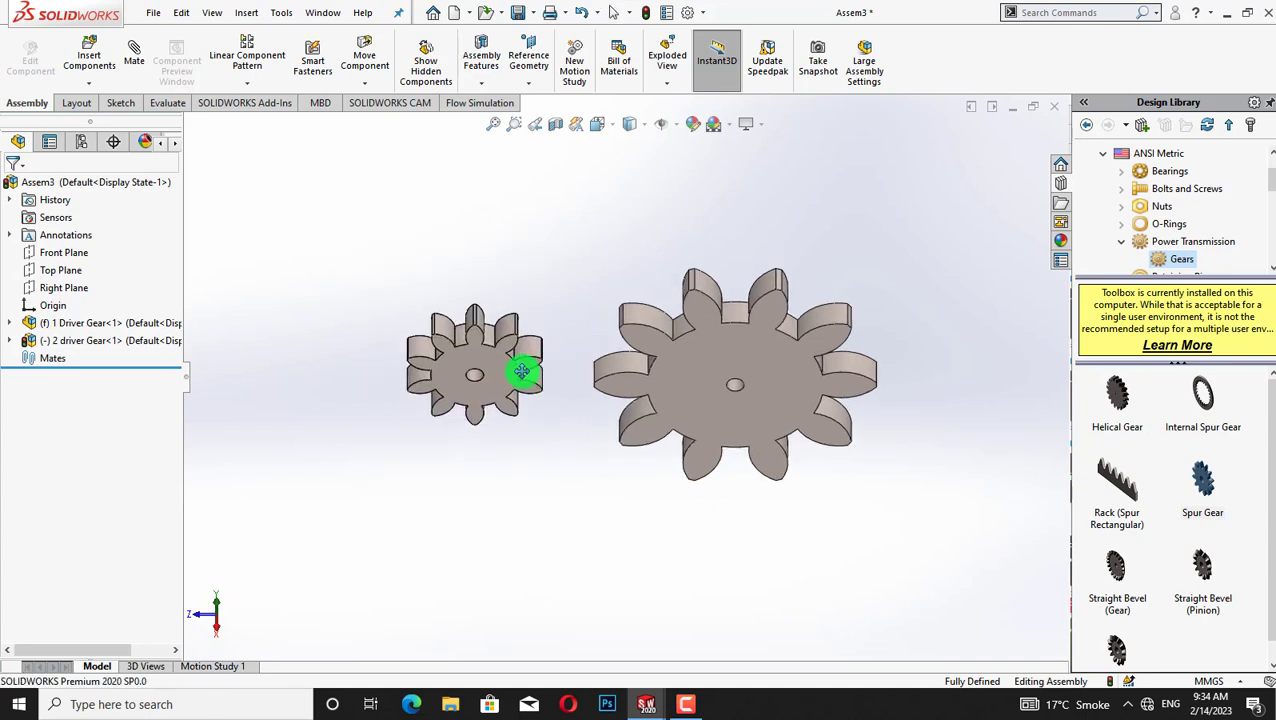
right_click(488, 197)
click(508, 178)
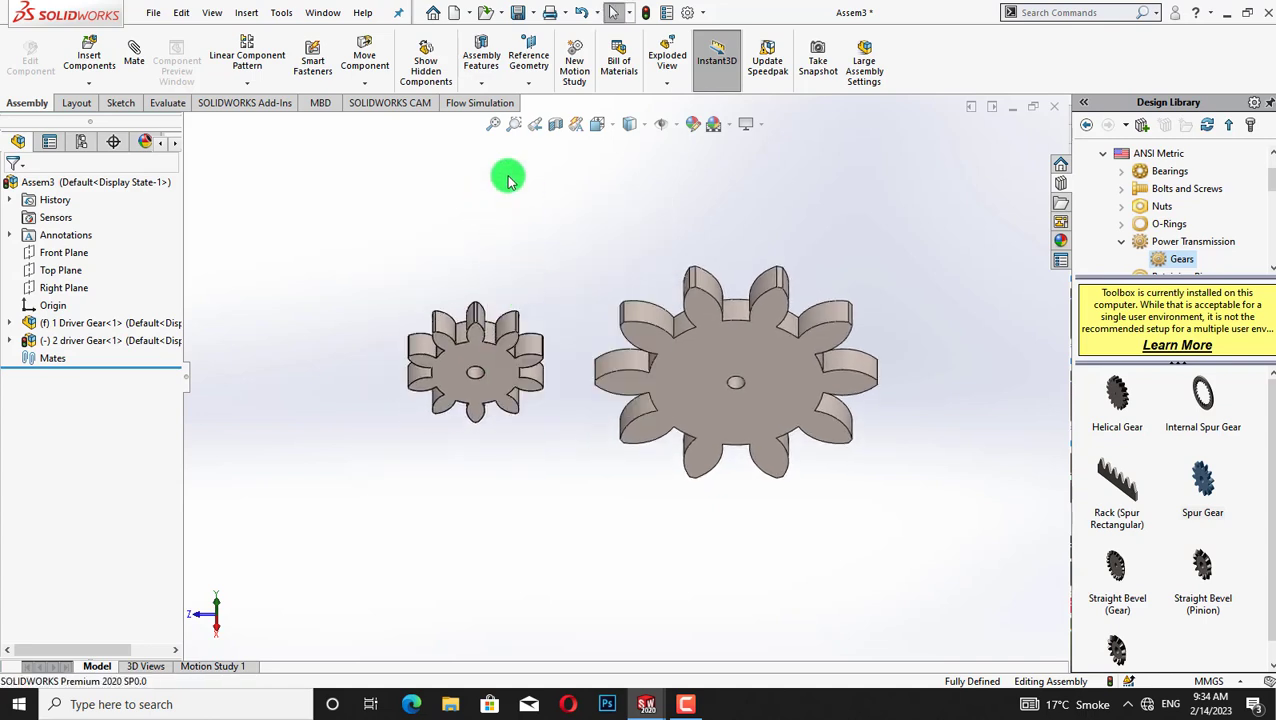
key(ctrl+4)
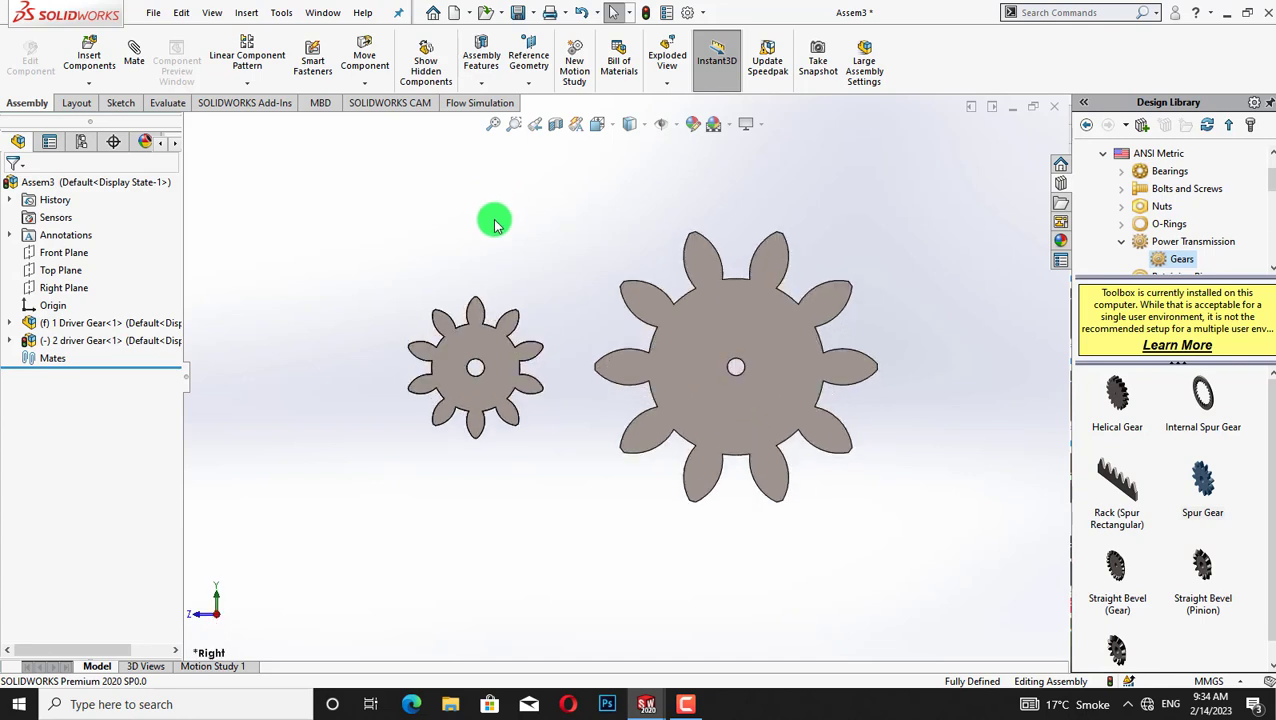
key(Down)
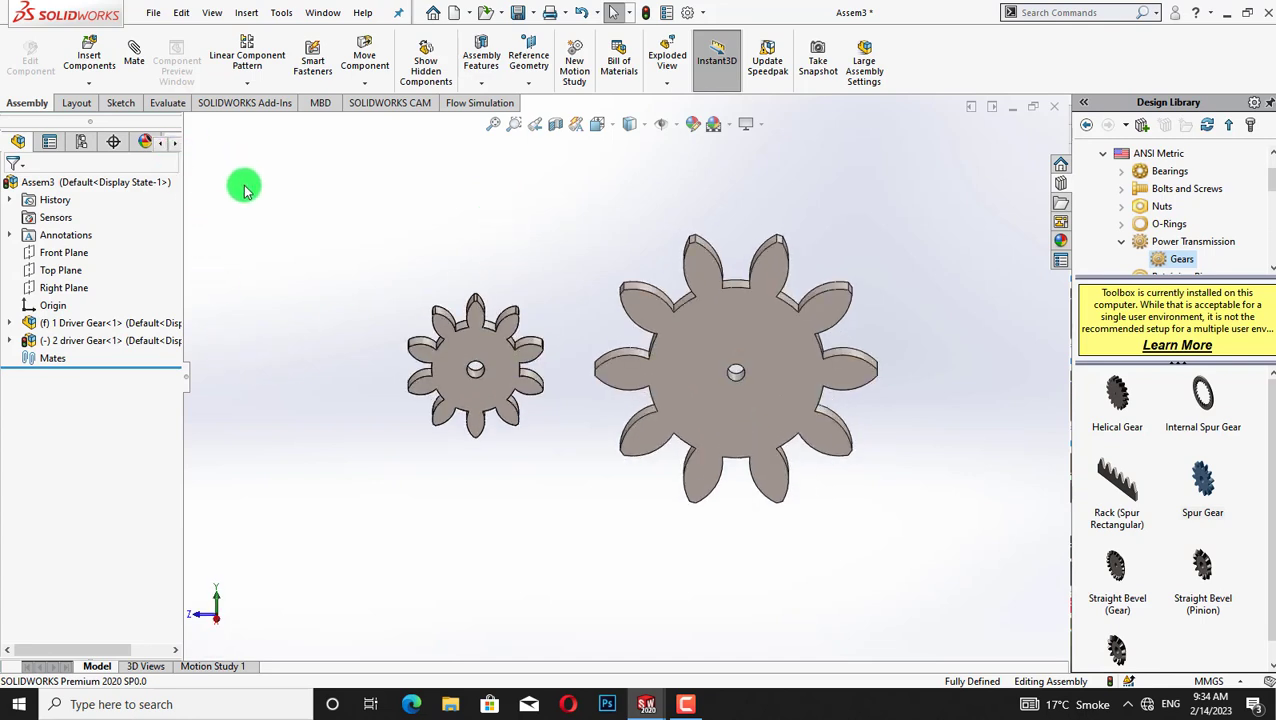
Add a coincident mate between the flat faces of the driver gear and the second gear
click(128, 66)
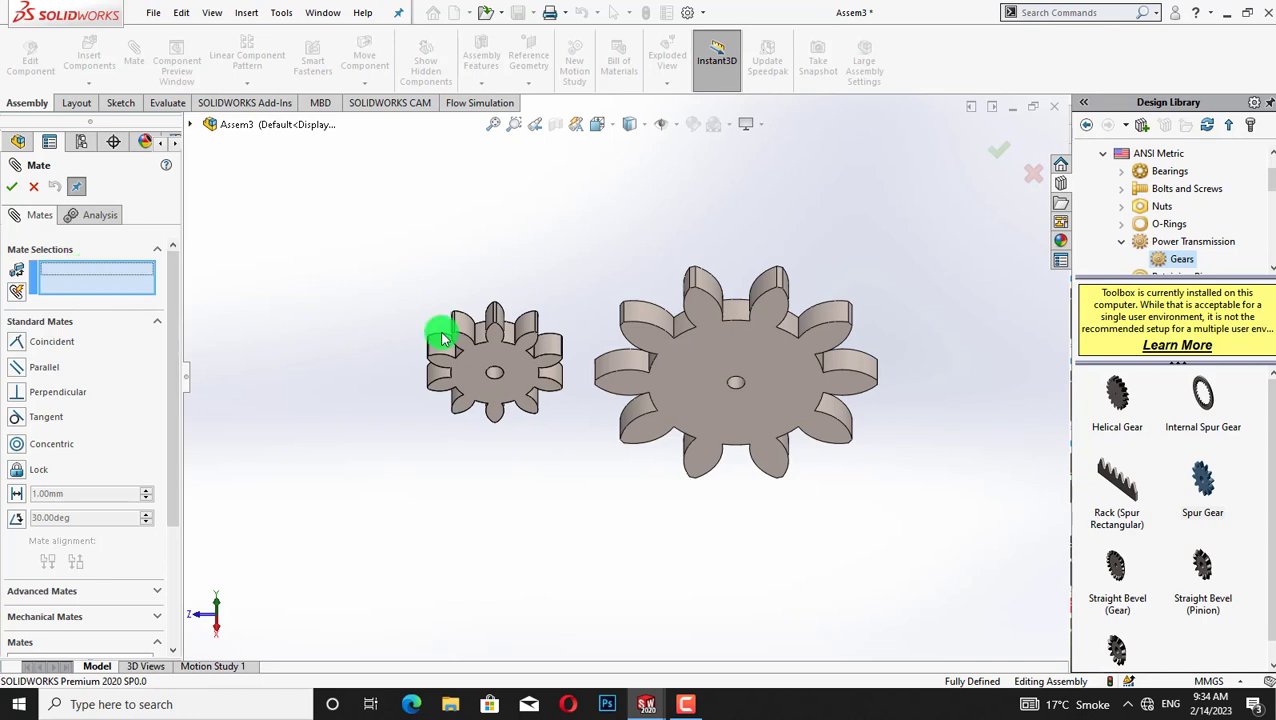
click(700, 350)
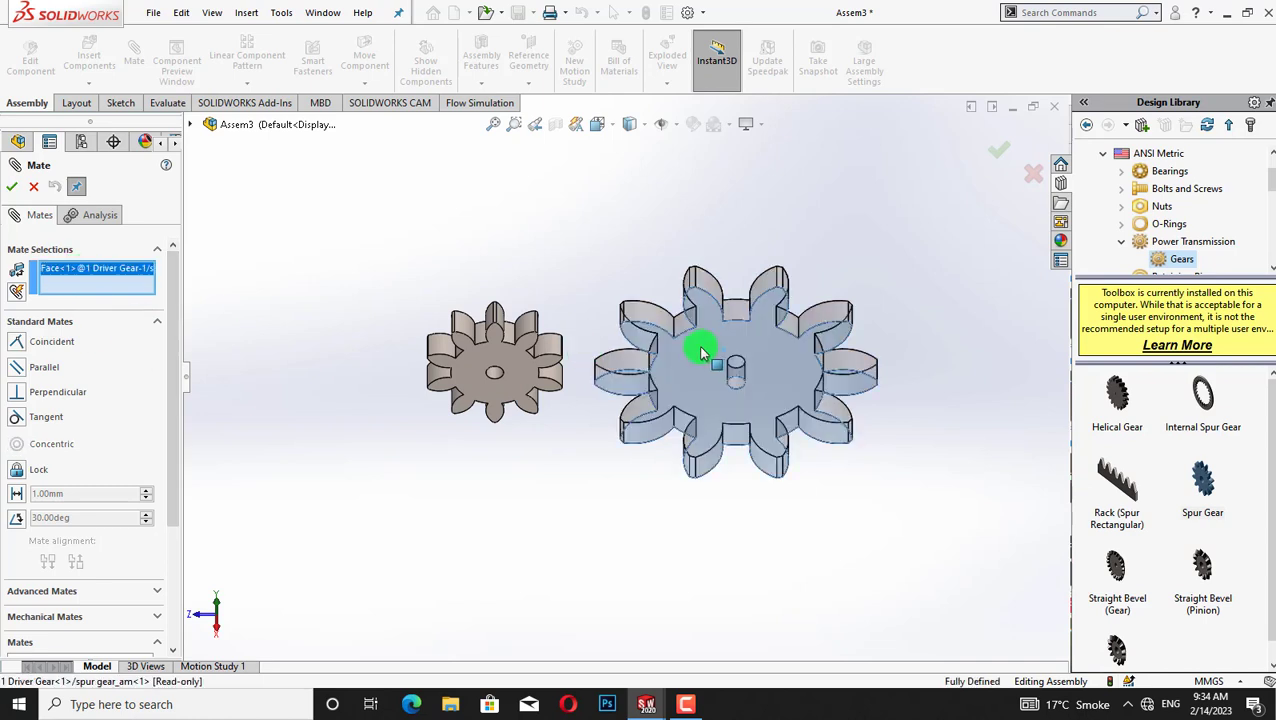
click(480, 362)
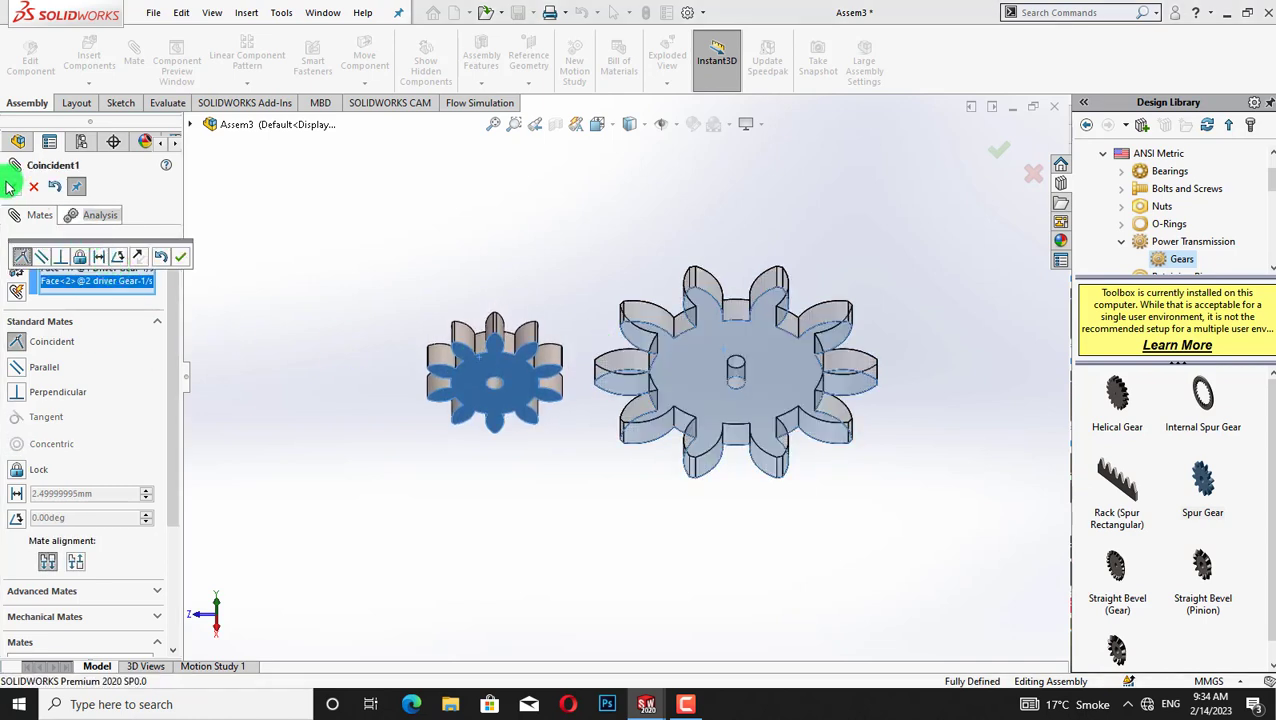
click(10, 186)
Rotate the view to confirm both gears sit flush in one plane, then finish the mate
key(shift+Up)
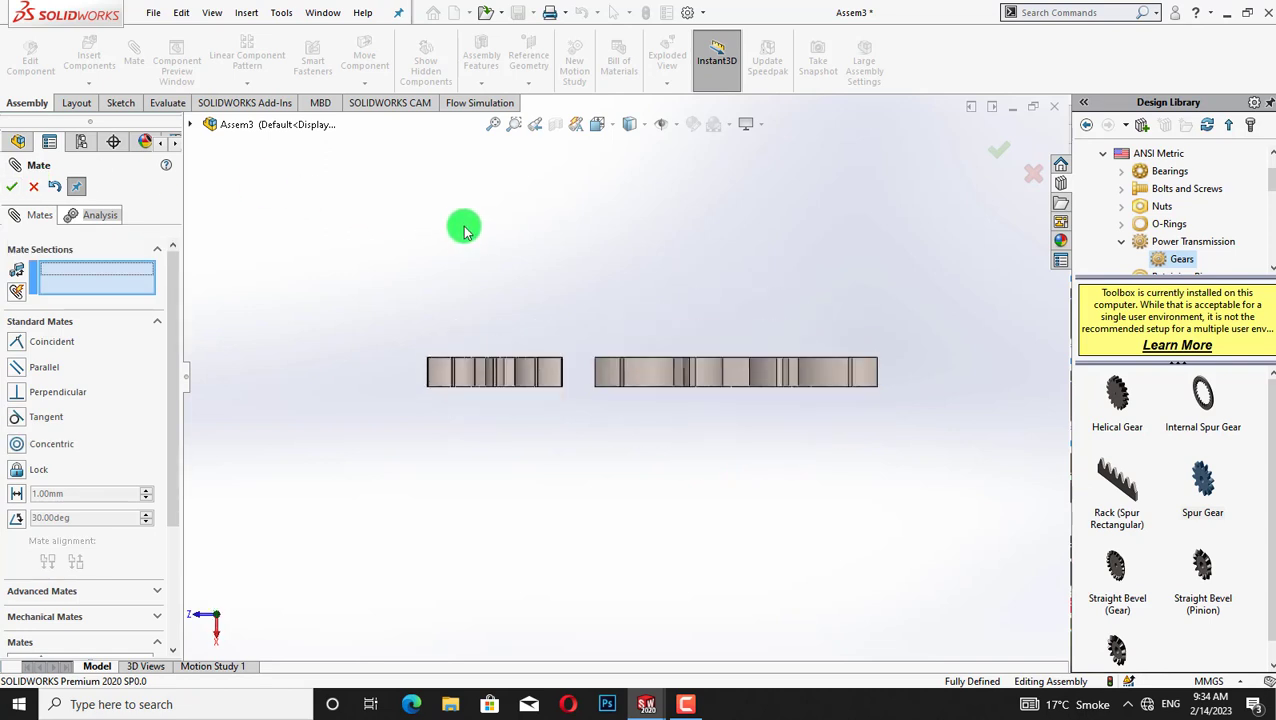
key(shift+Down)
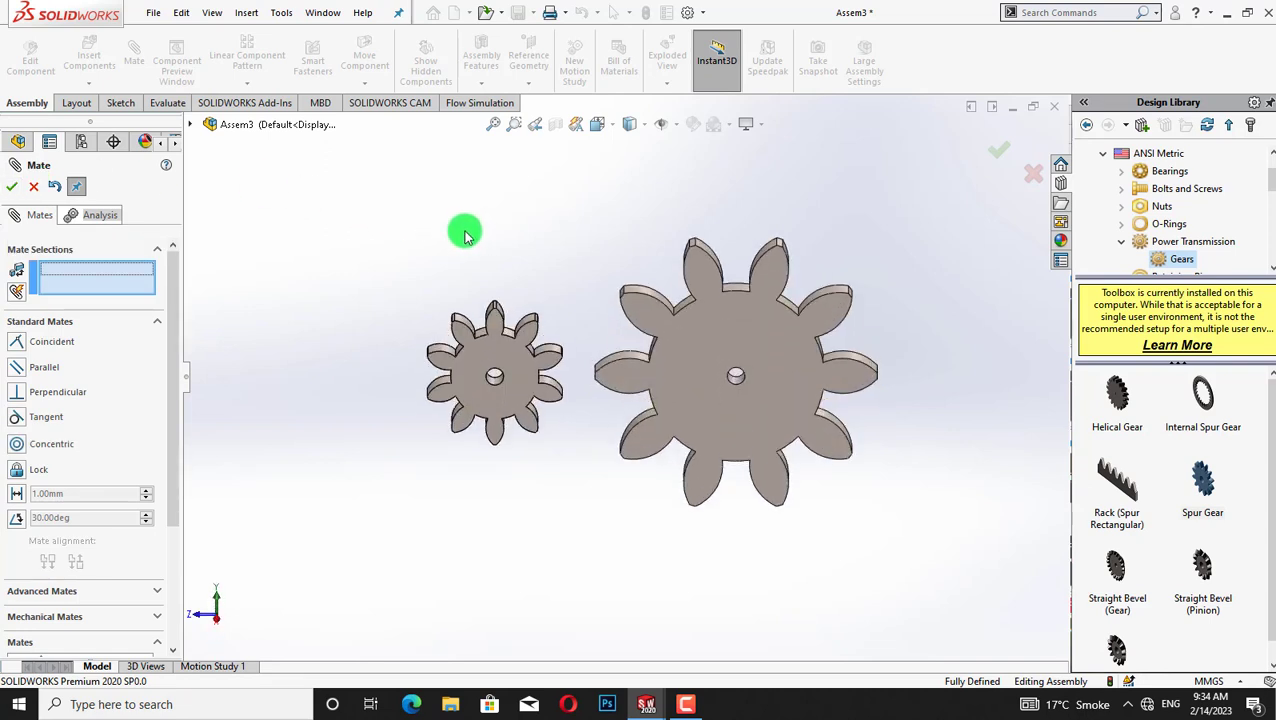
key(Left)
key(Down)
key(Right)
key(Right)
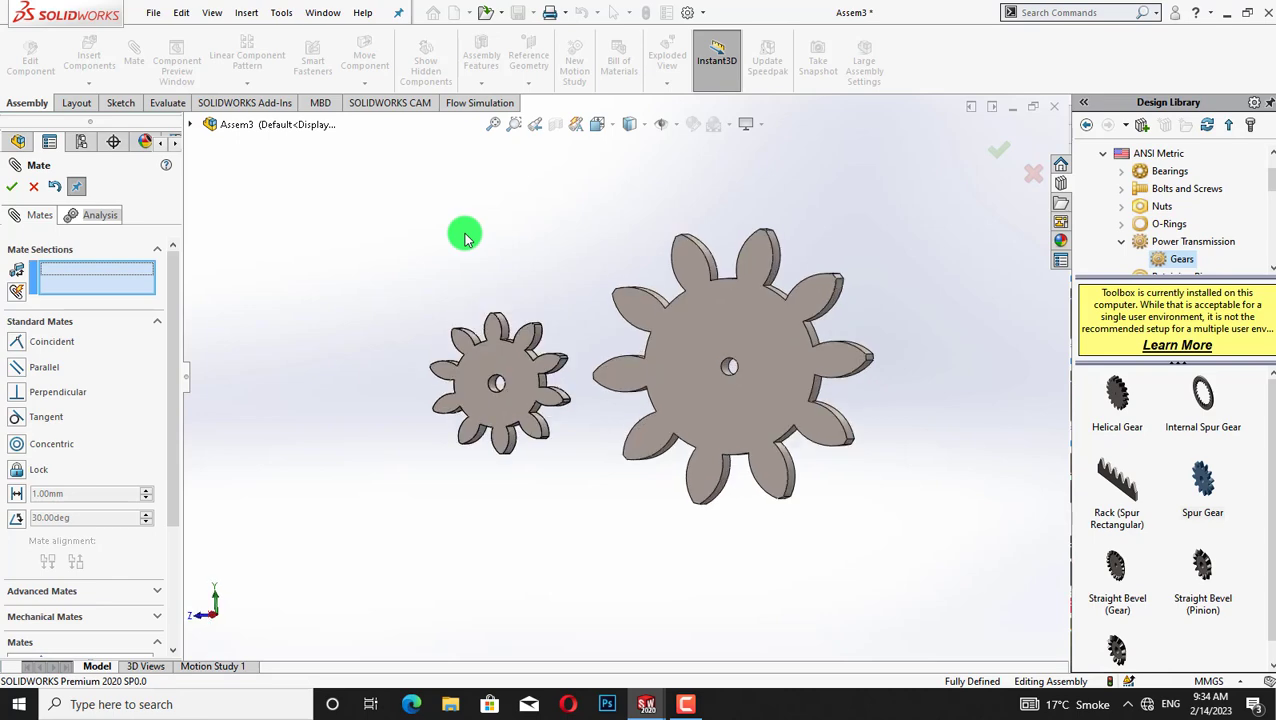
key(Up)
key(Up)
key(Up)
key(Down)
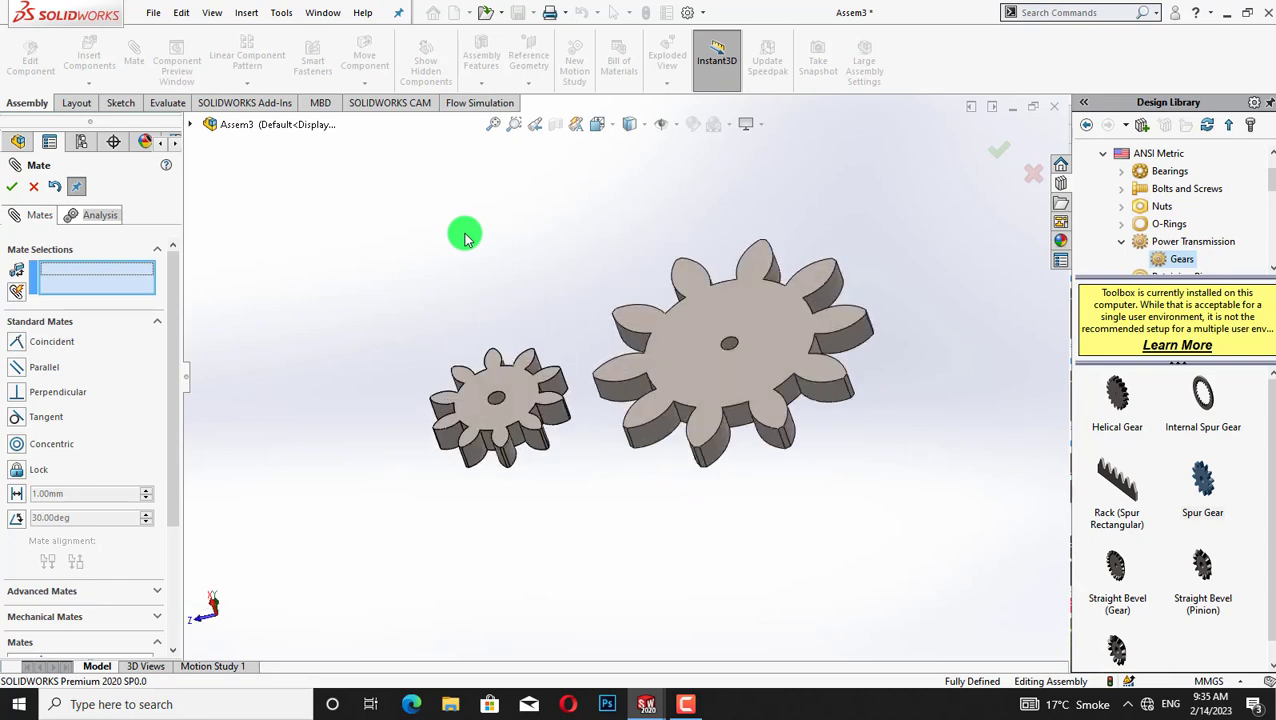
key(Left)
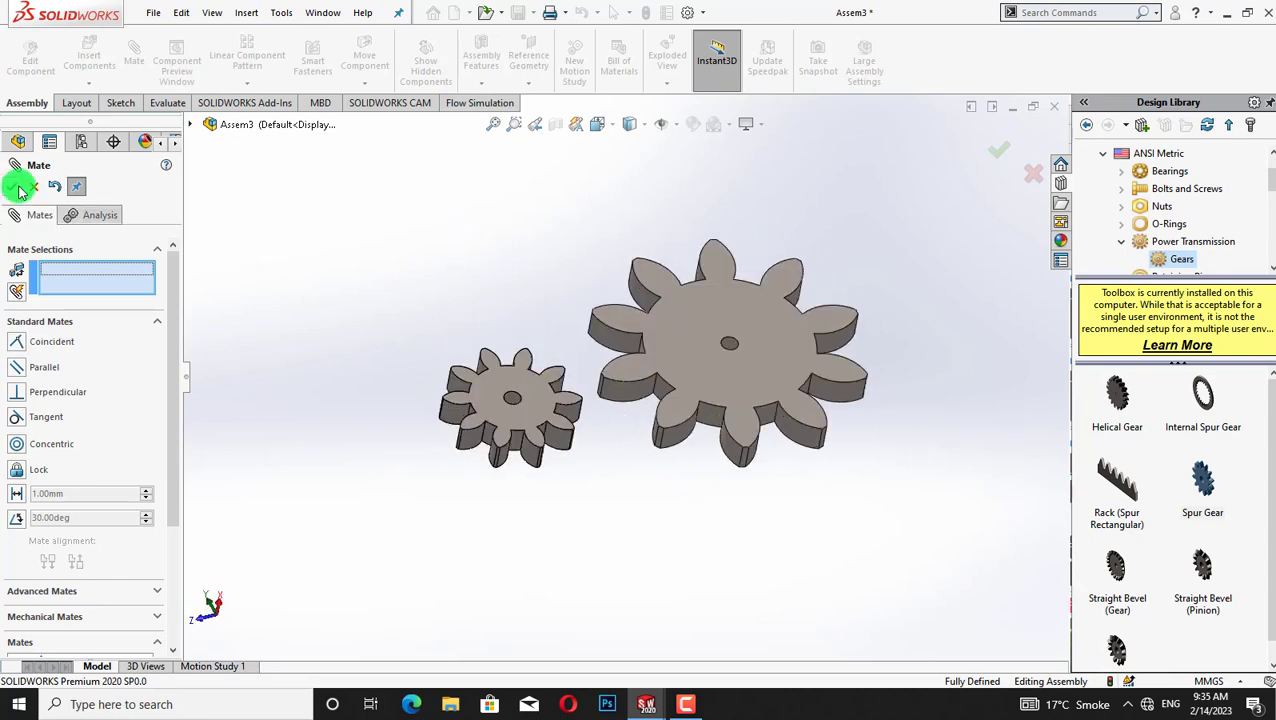
click(18, 190)
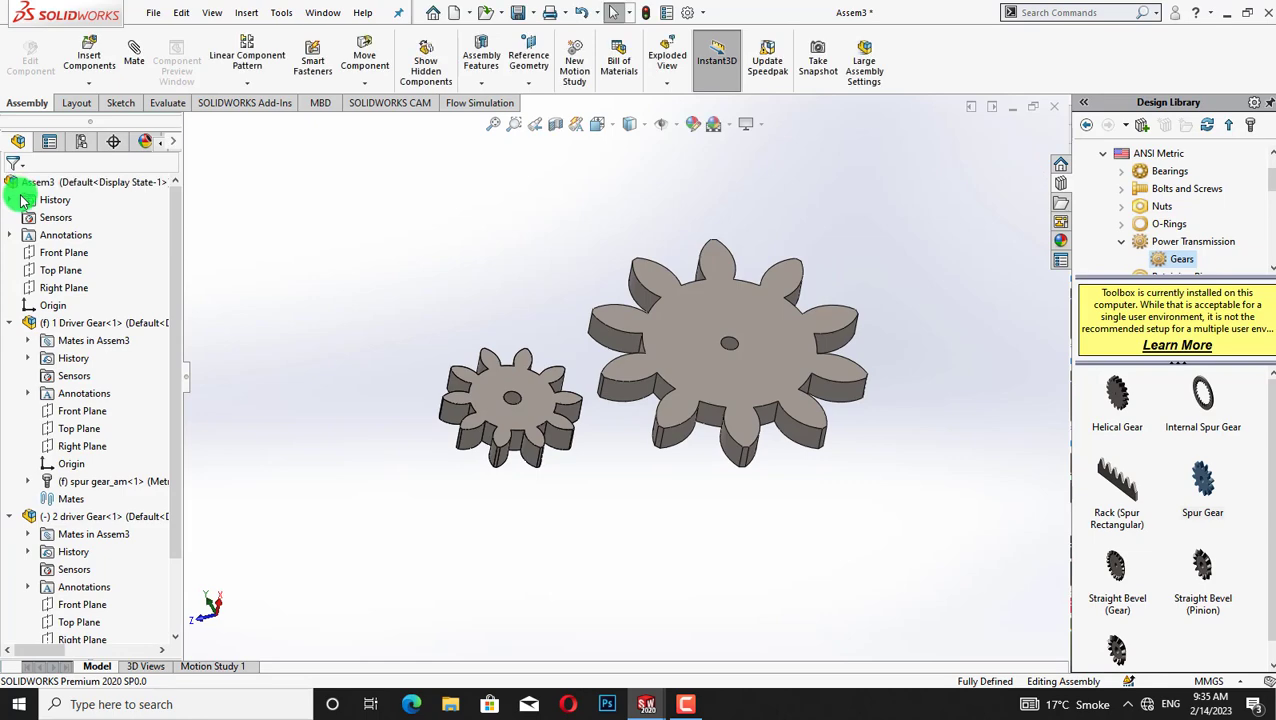
Orient the view Normal To the Right Plane so both gears appear flat
right_click(95, 447)
click(183, 419)
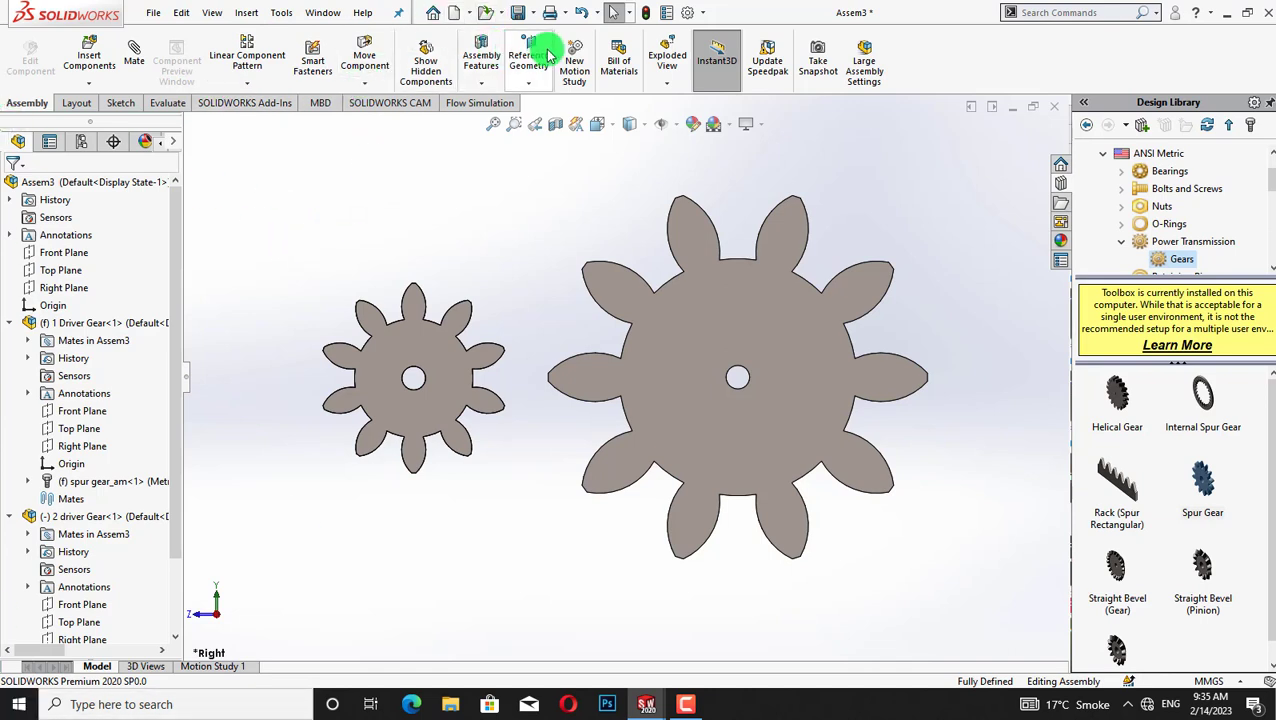
Start a new drawing from the Assem3 assembly, saving and rebuilding the assembly first
click(539, 14)
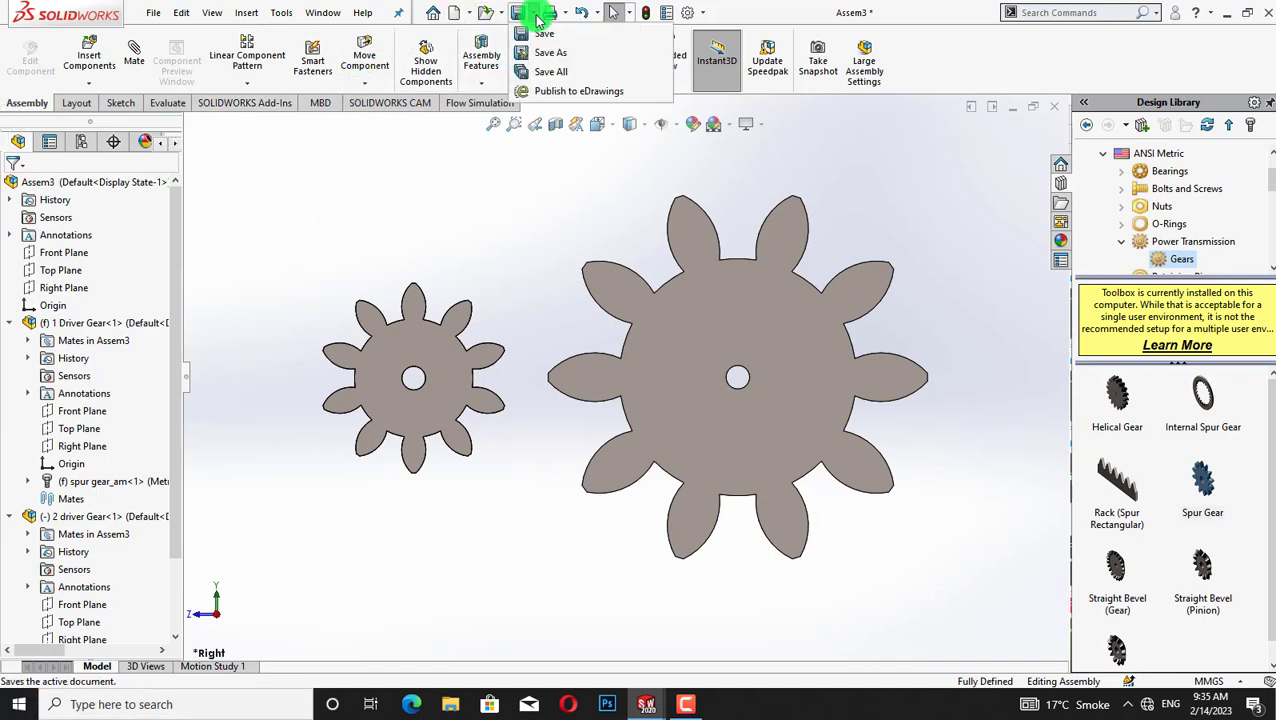
click(453, 12)
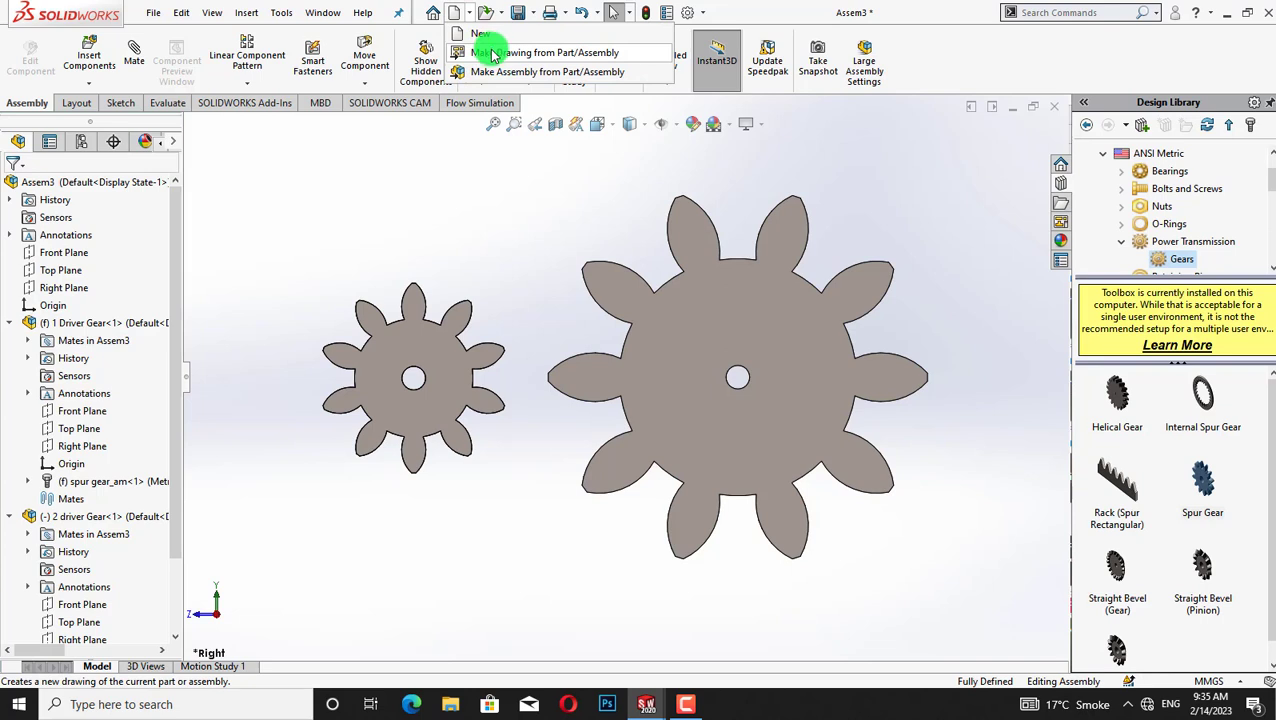
click(493, 56)
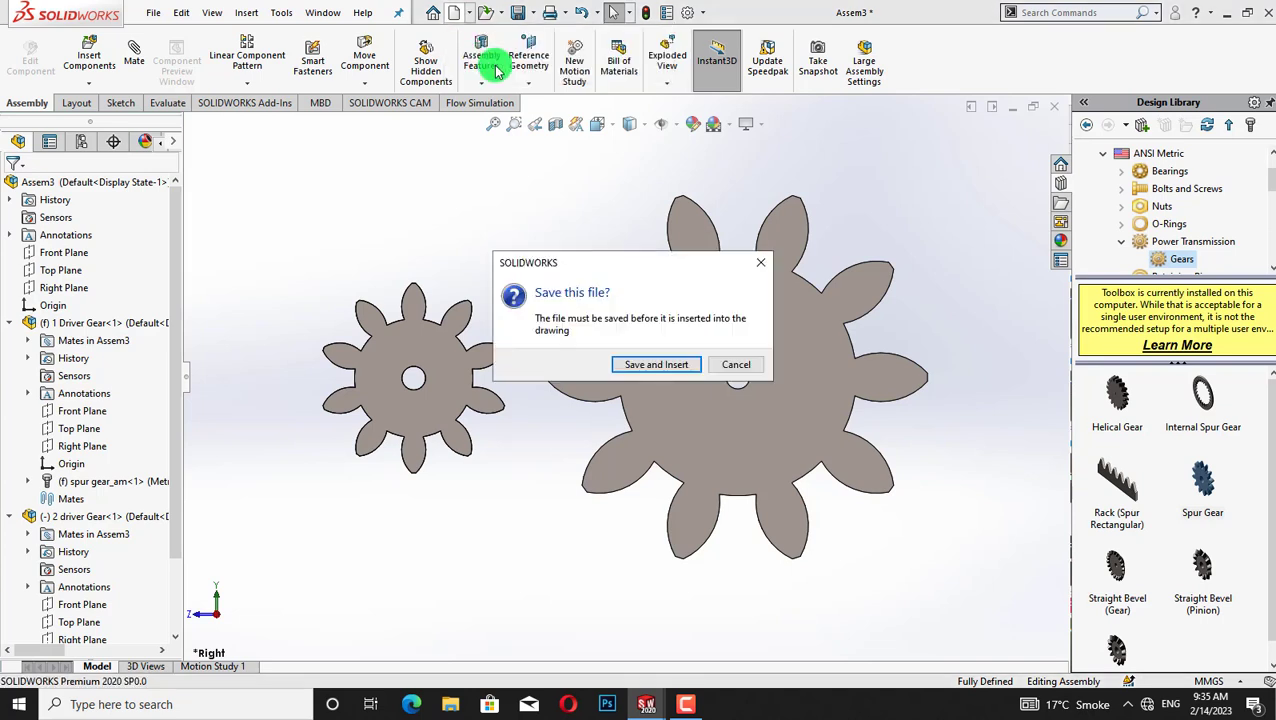
click(665, 363)
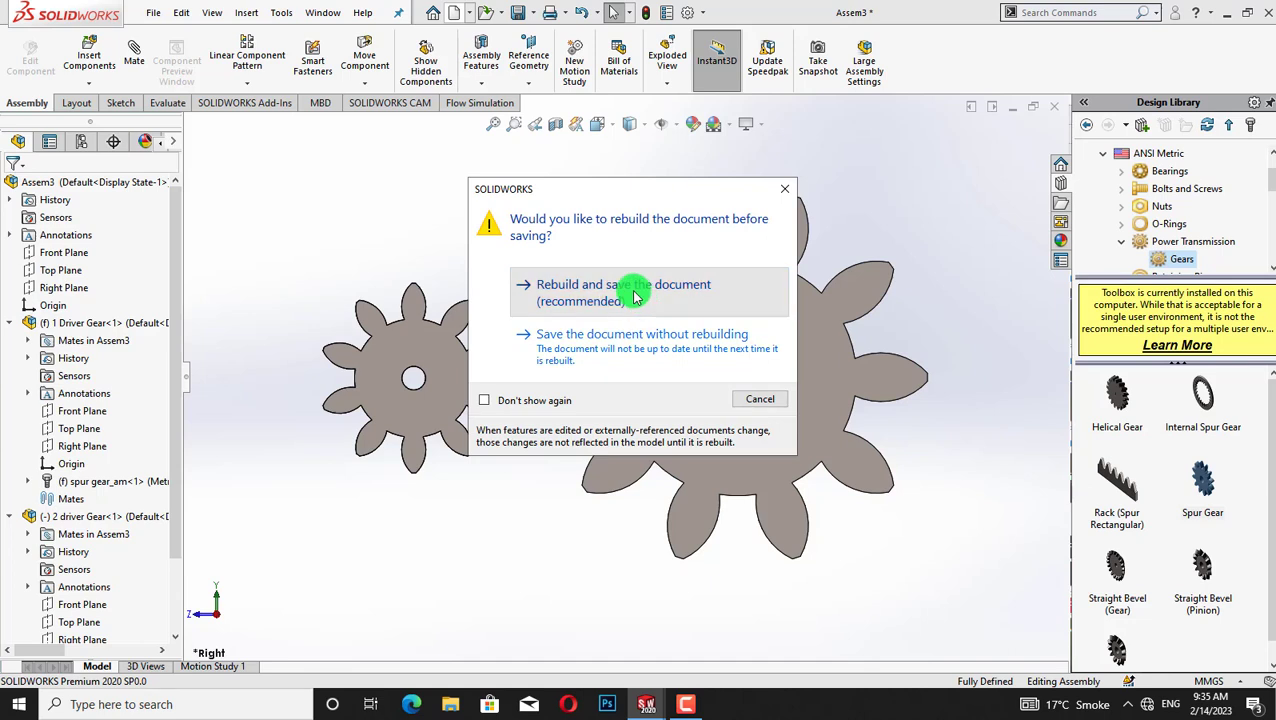
click(632, 296)
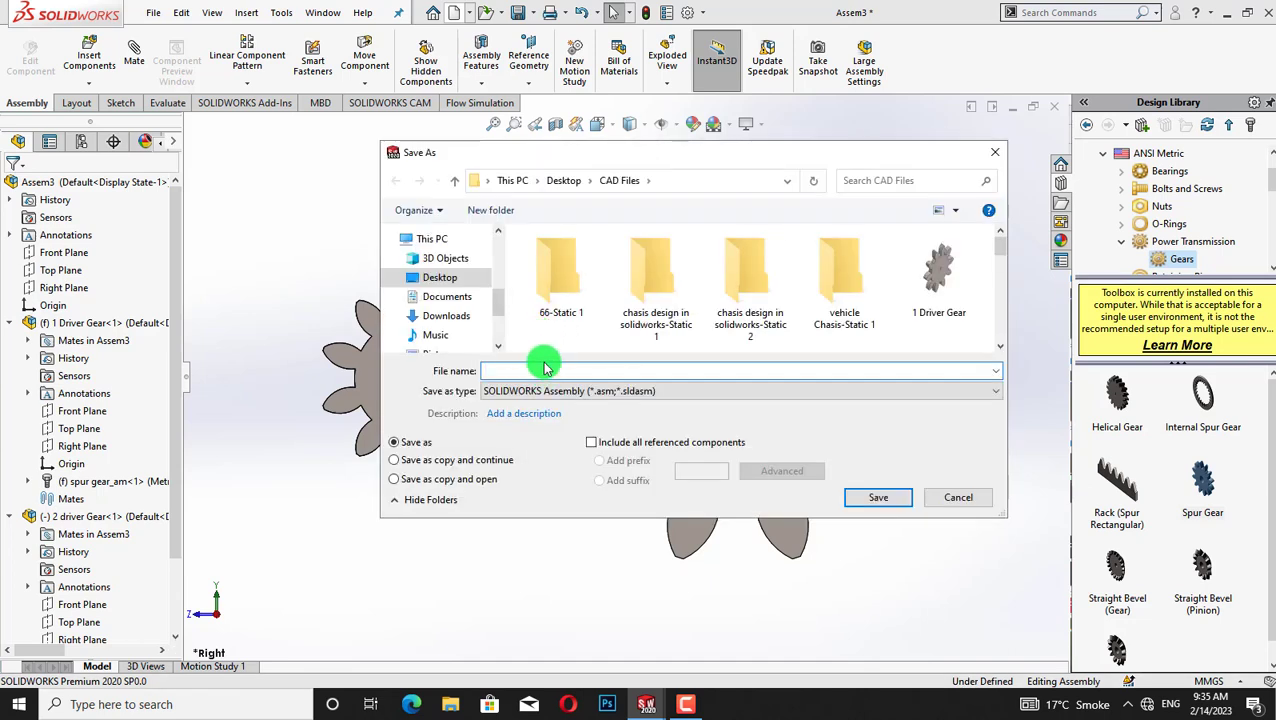
Save the assembly as 'Gearbox' in CAD Files, along with its modified gear parts
text(gear)
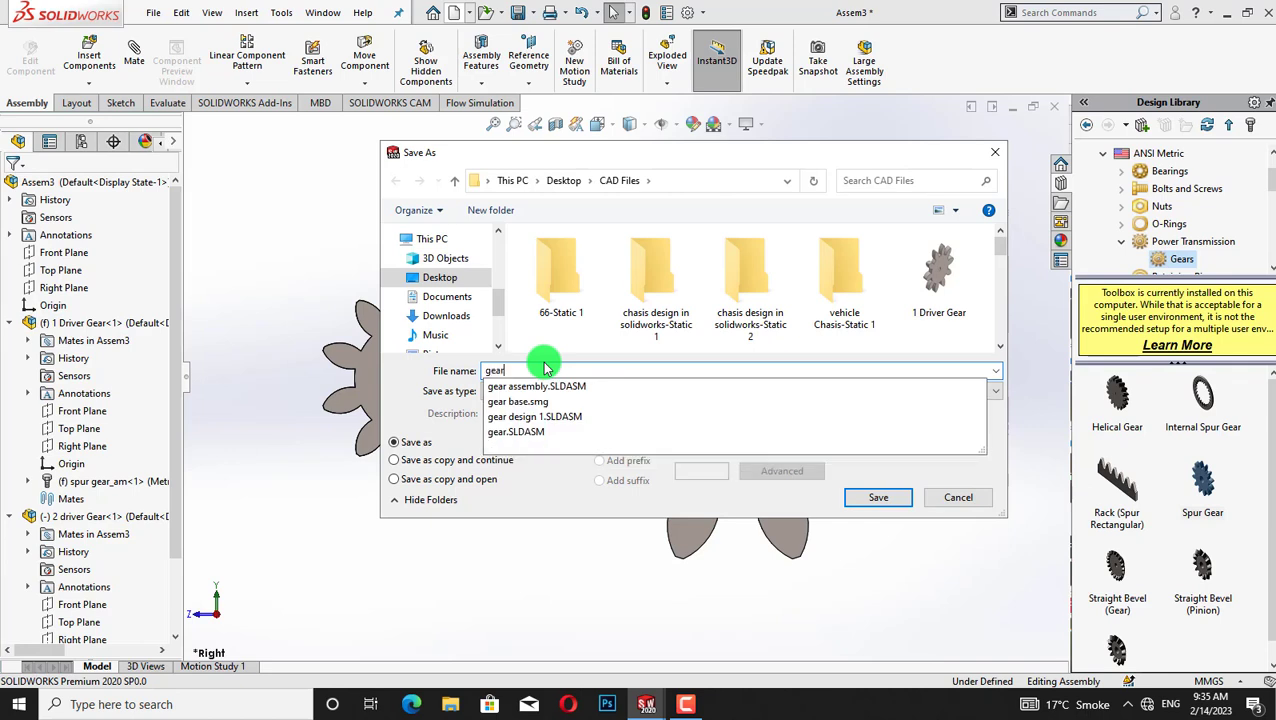
text( design)
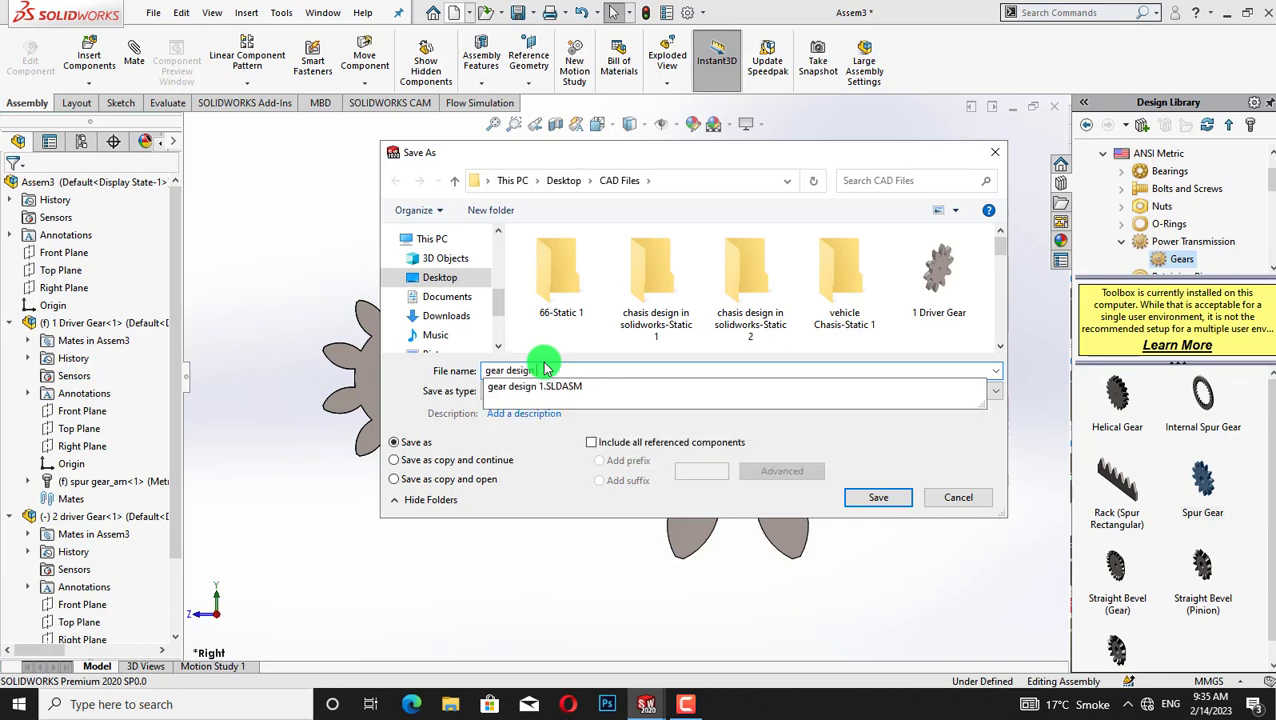
key(Escape)
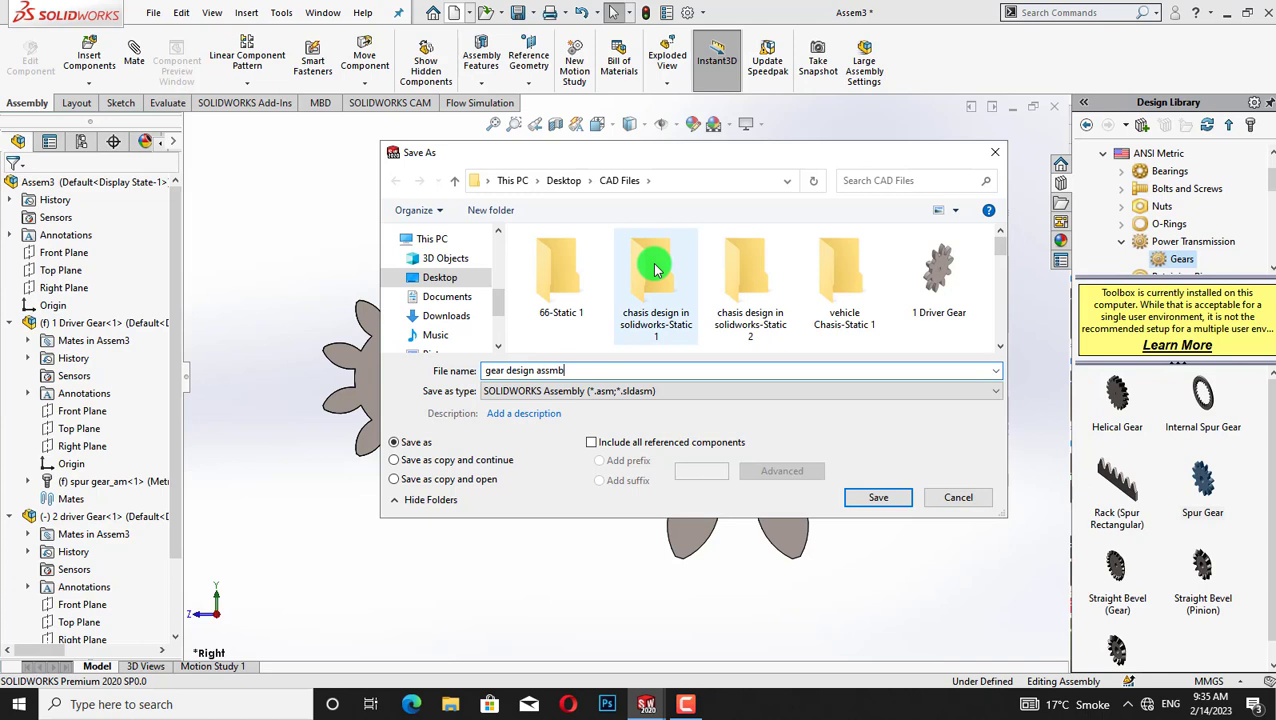
key(ctrl+a)
key(BackSpace)
text(Ge)
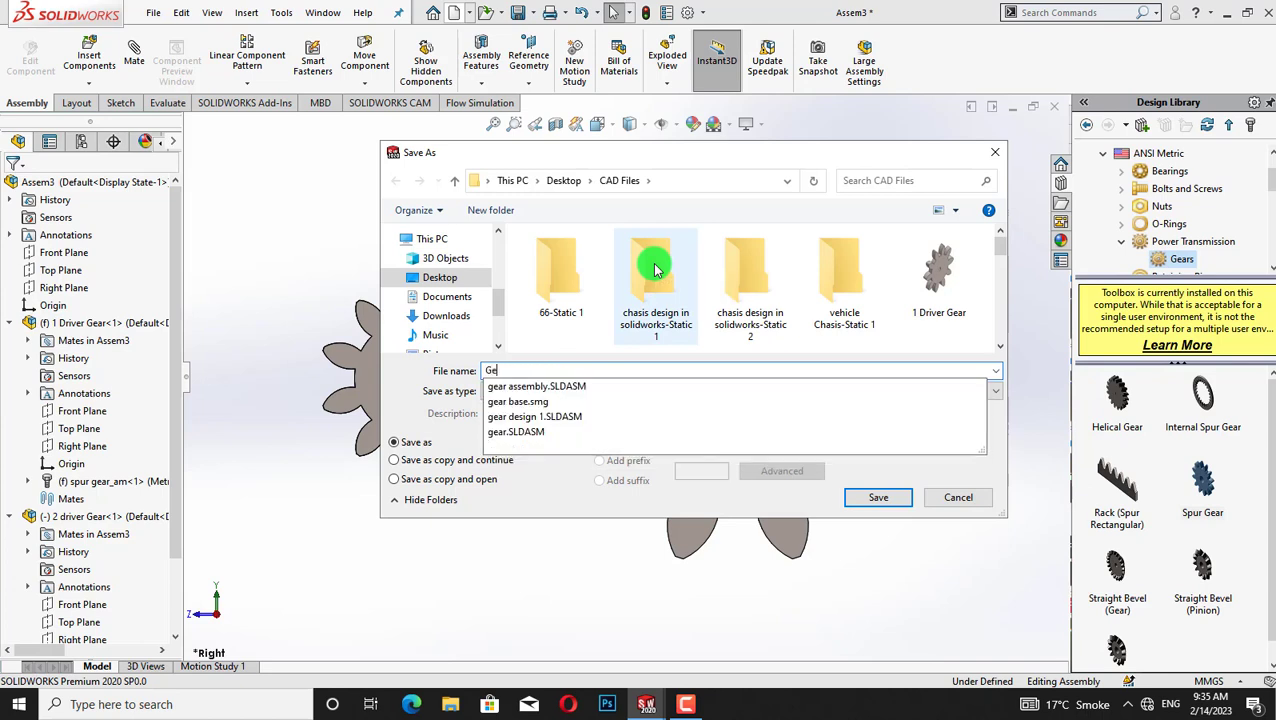
text(ar B)
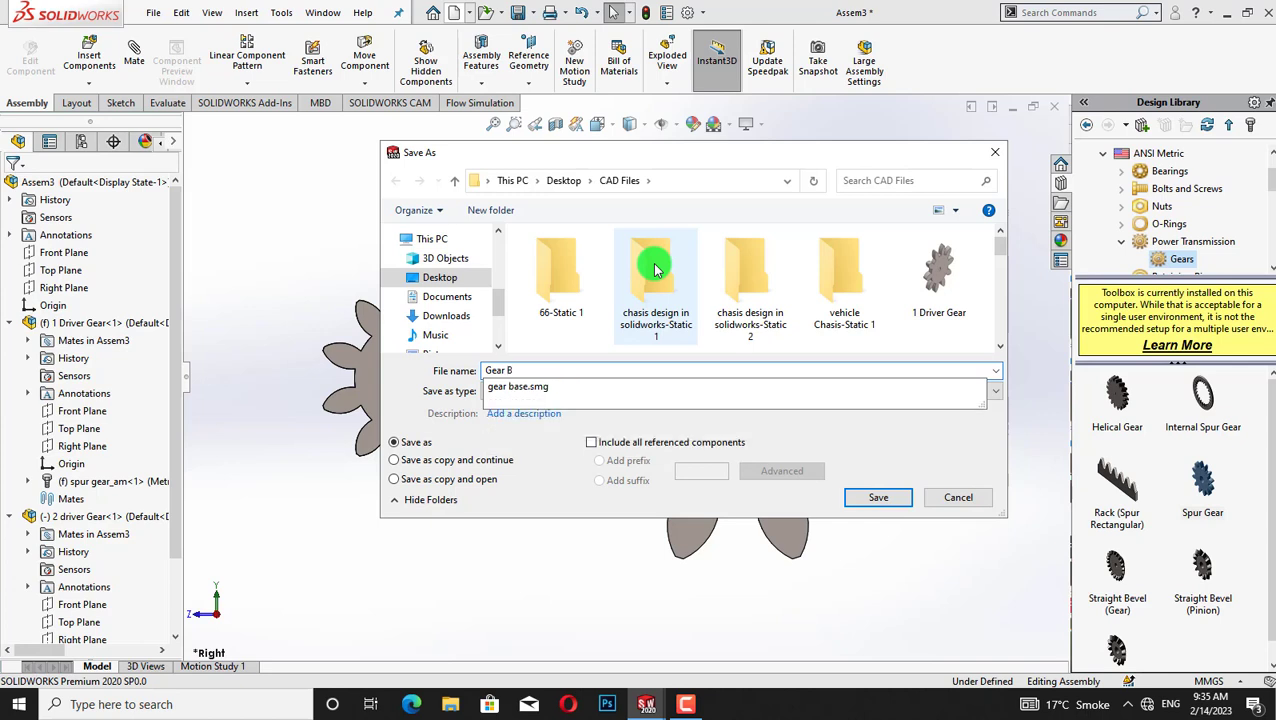
key(BackSpace)
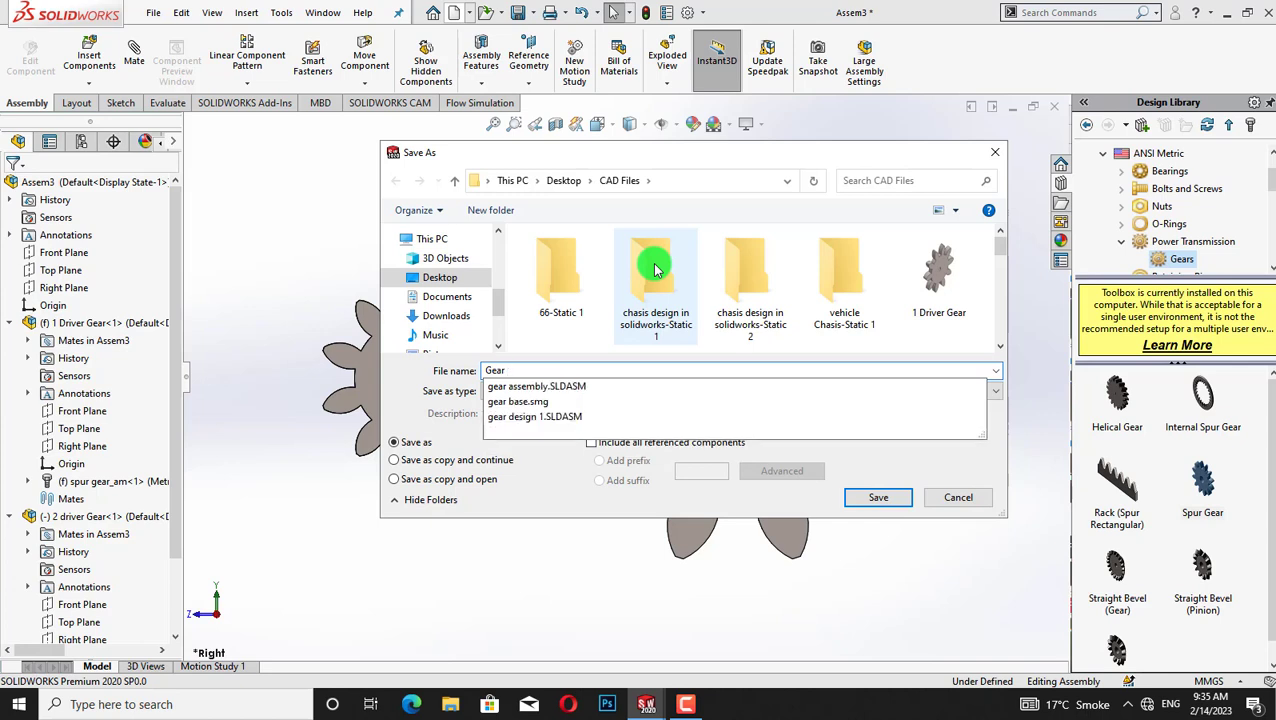
text(box)
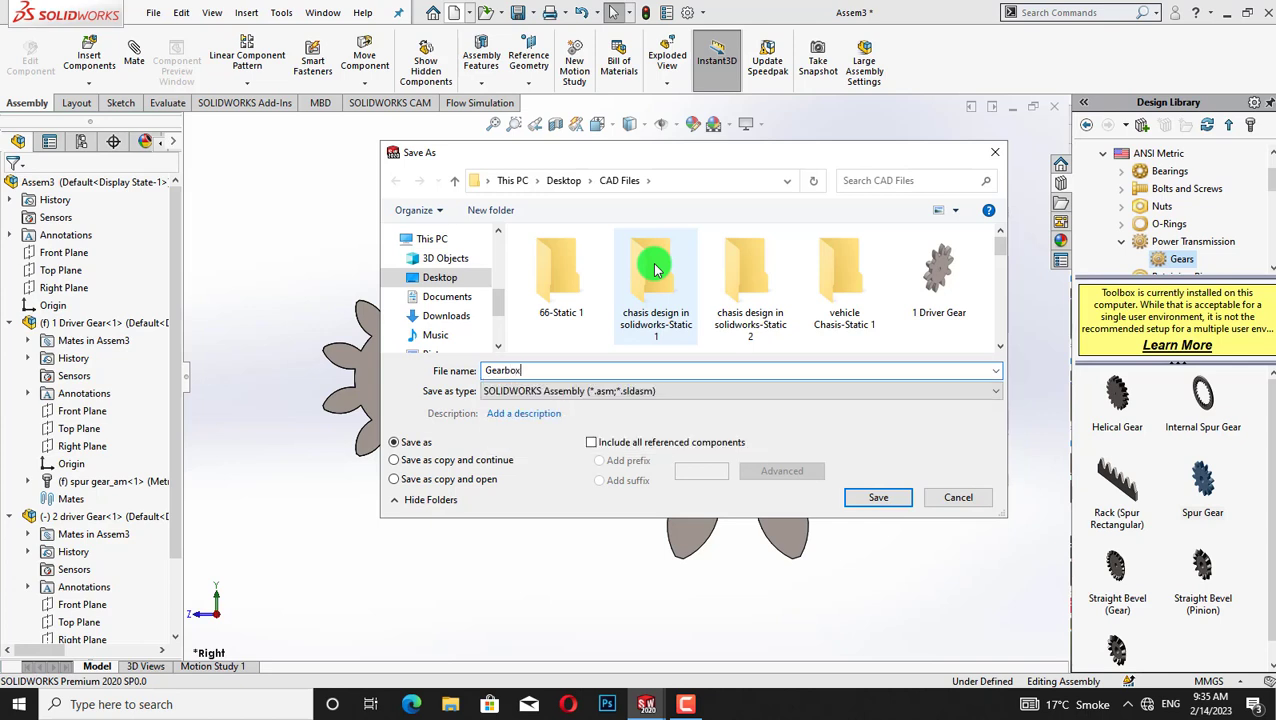
click(856, 505)
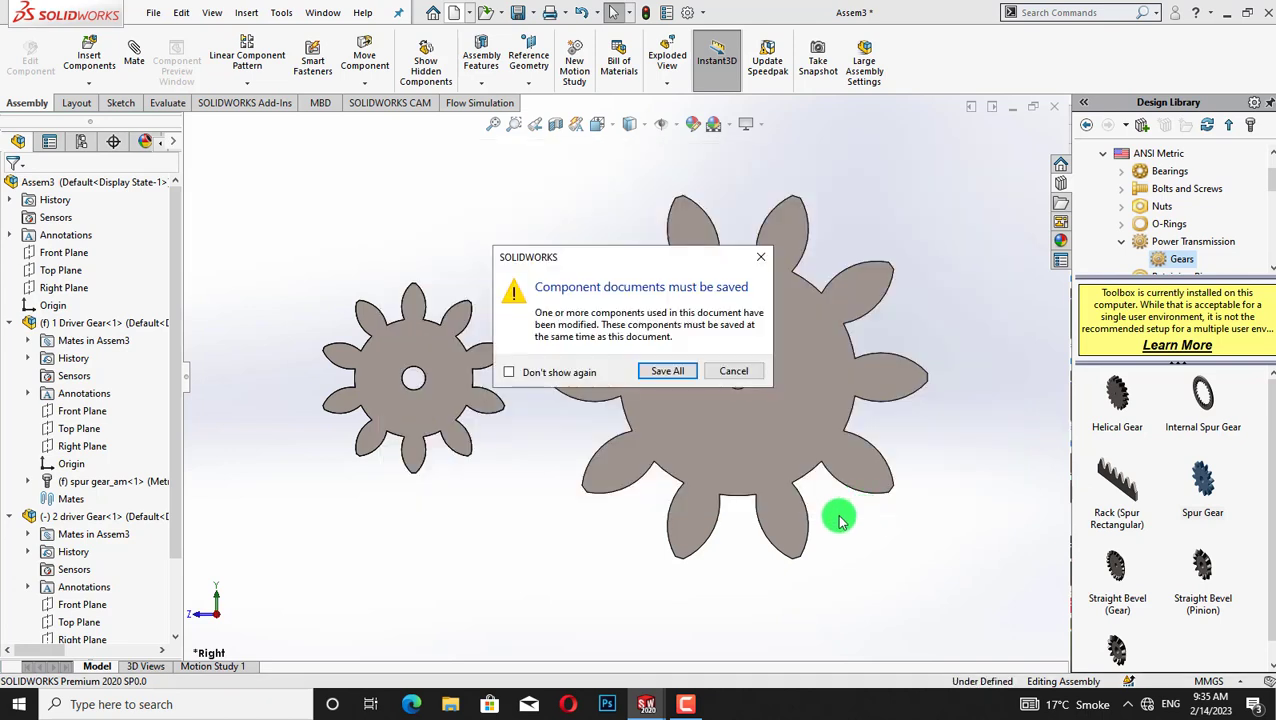
click(664, 372)
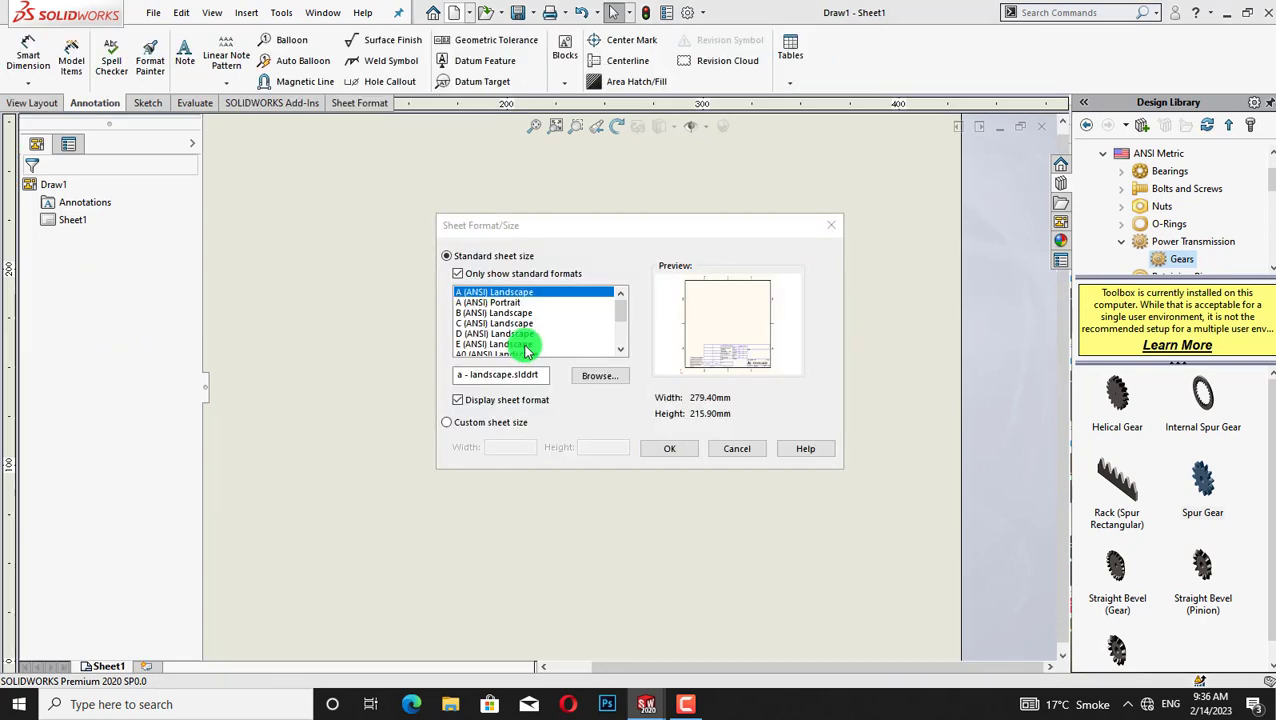
Accept the A (ANSI) Landscape sheet format for the new Gearbox drawing
click(669, 460)
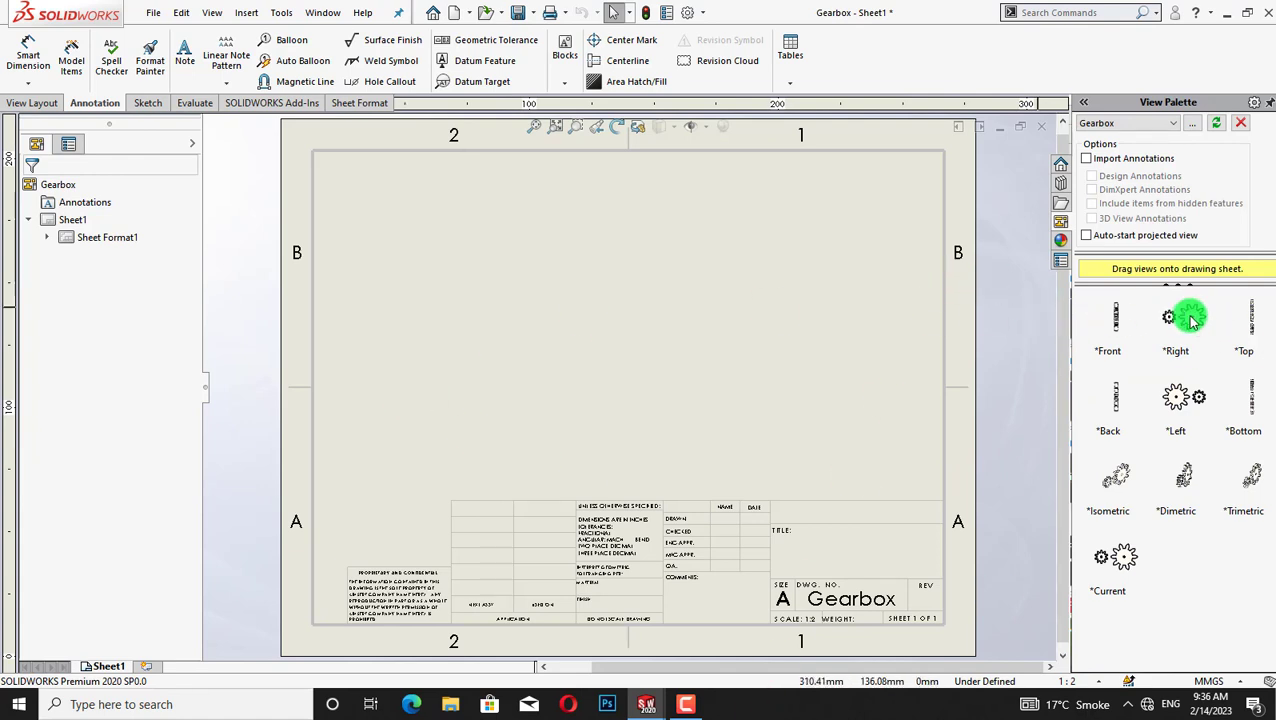
Place three Right views of the gear pair on the sheet: centre, left and right
drag(1193, 320, 658, 312)
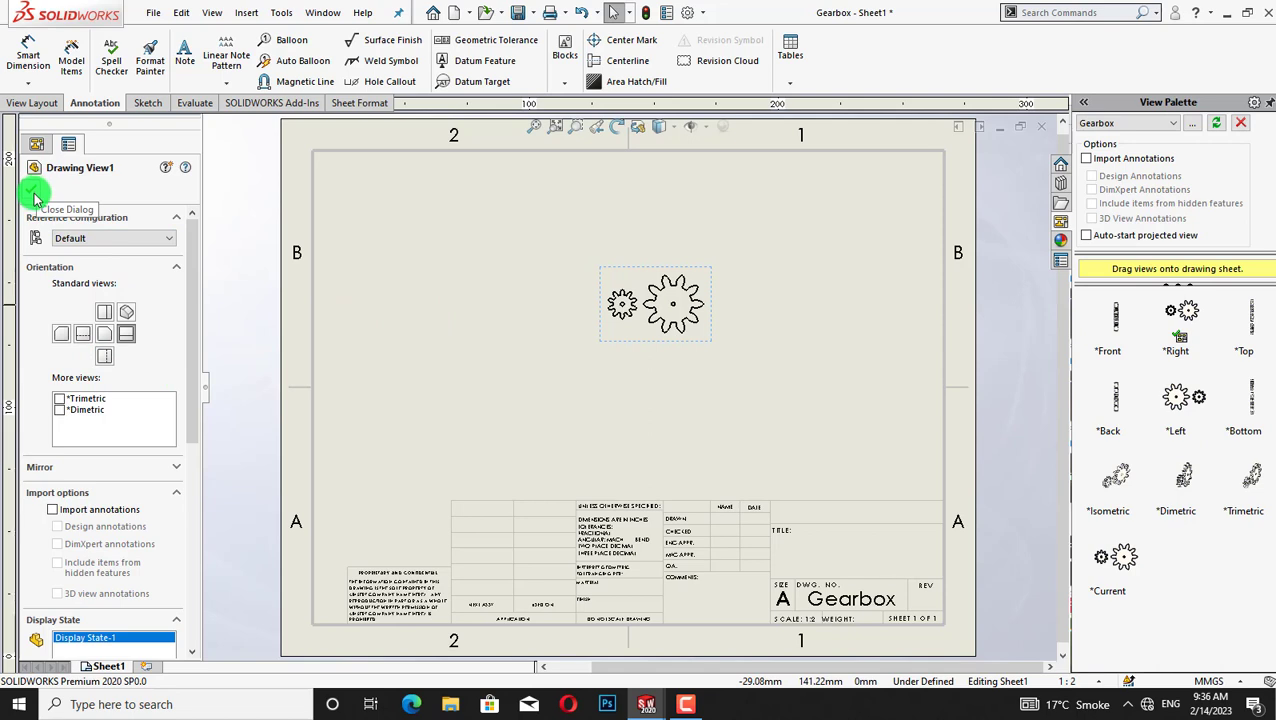
click(33, 193)
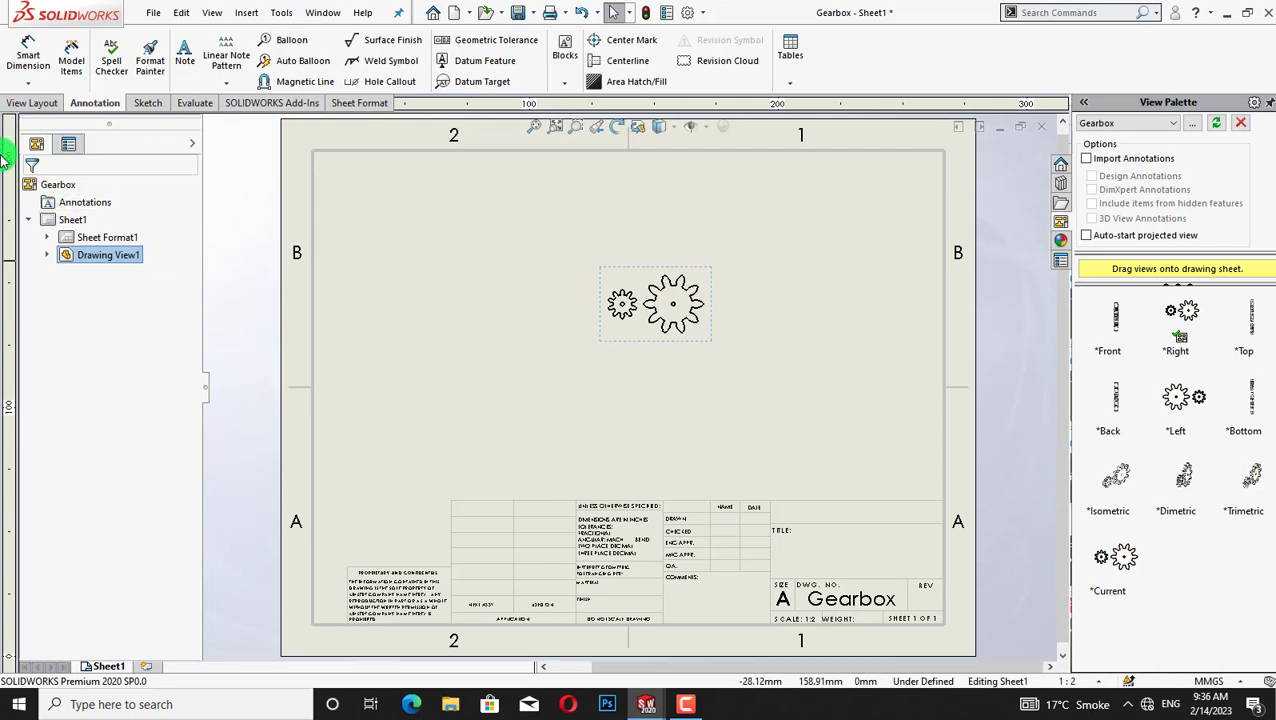
click(230, 190)
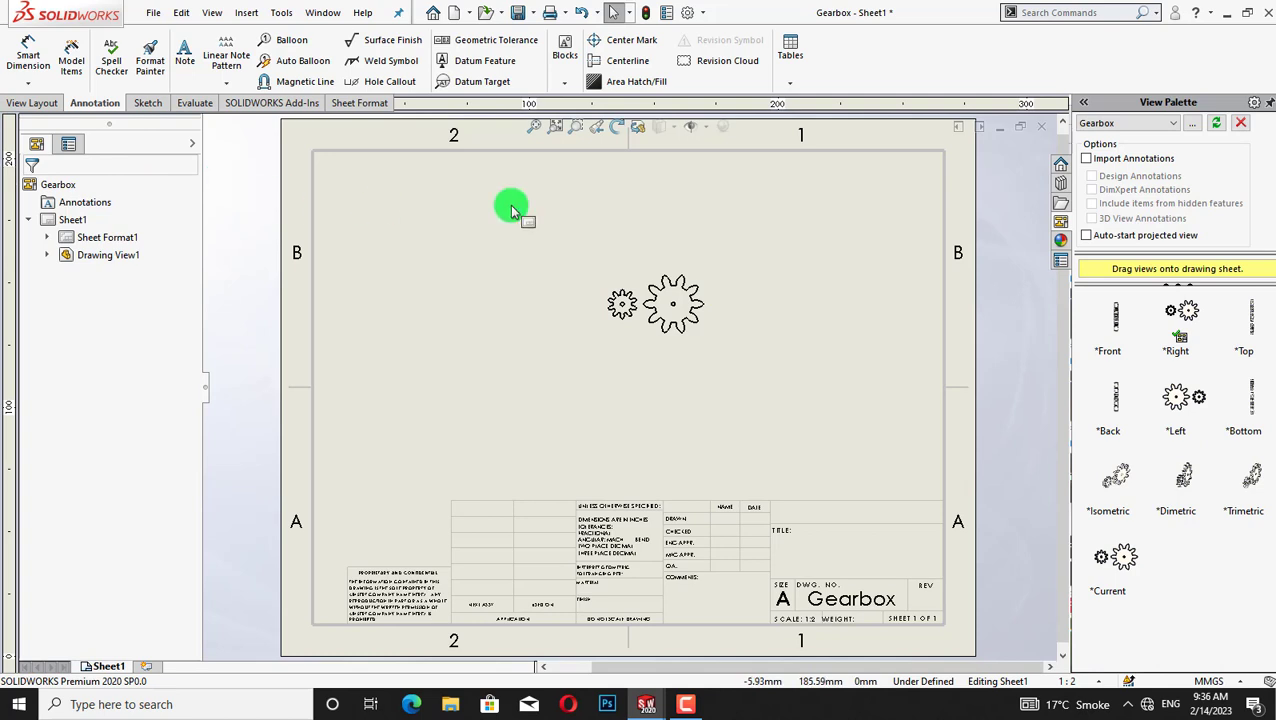
drag(1183, 317, 453, 300)
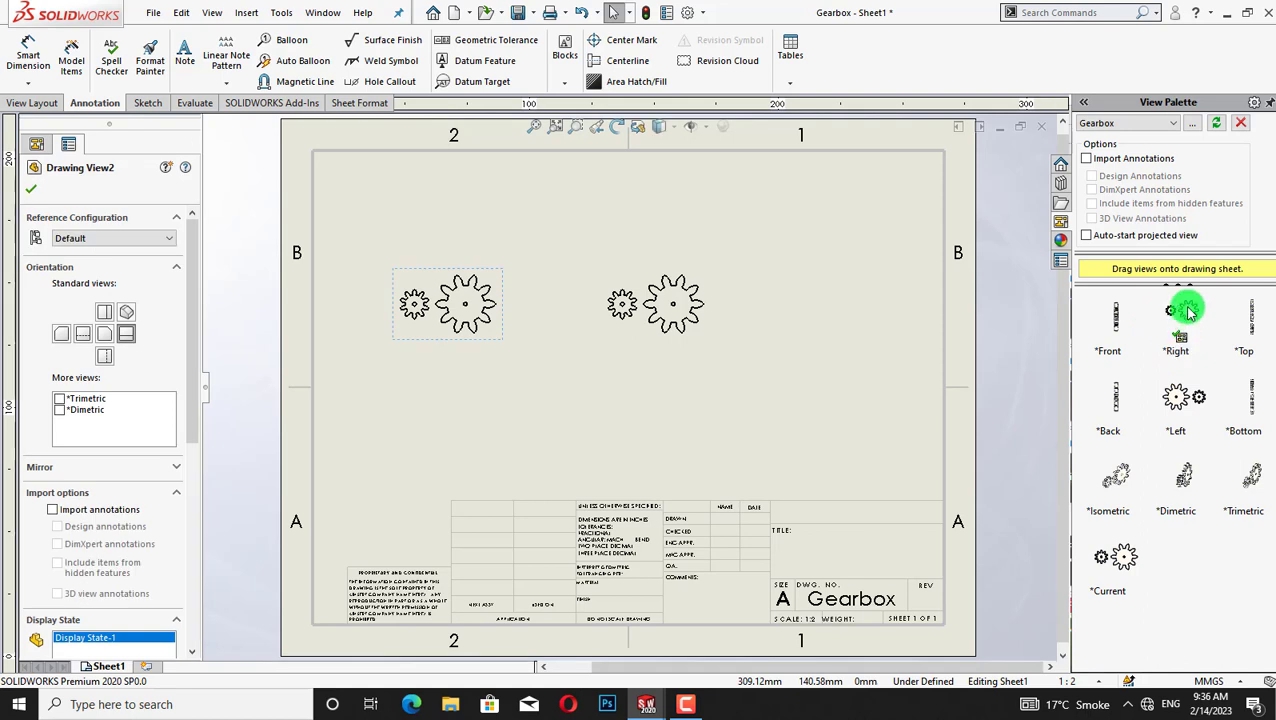
drag(1189, 313, 837, 318)
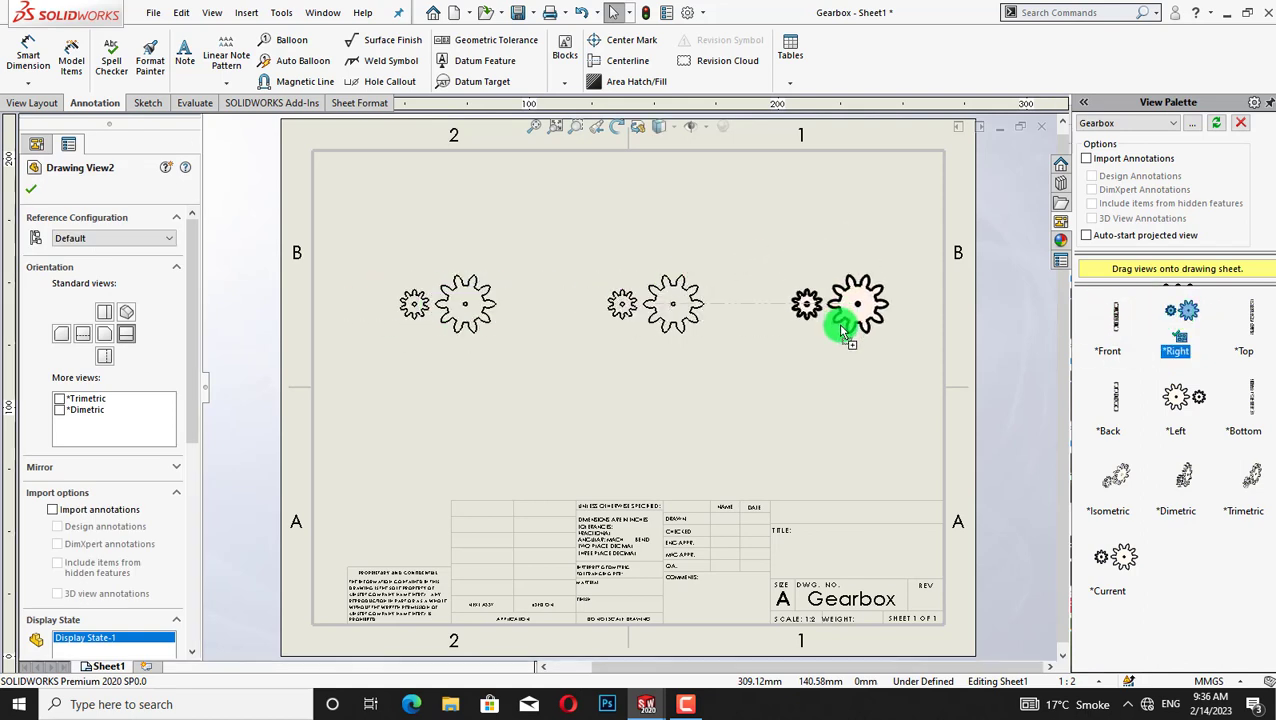
drag(837, 318, 845, 318)
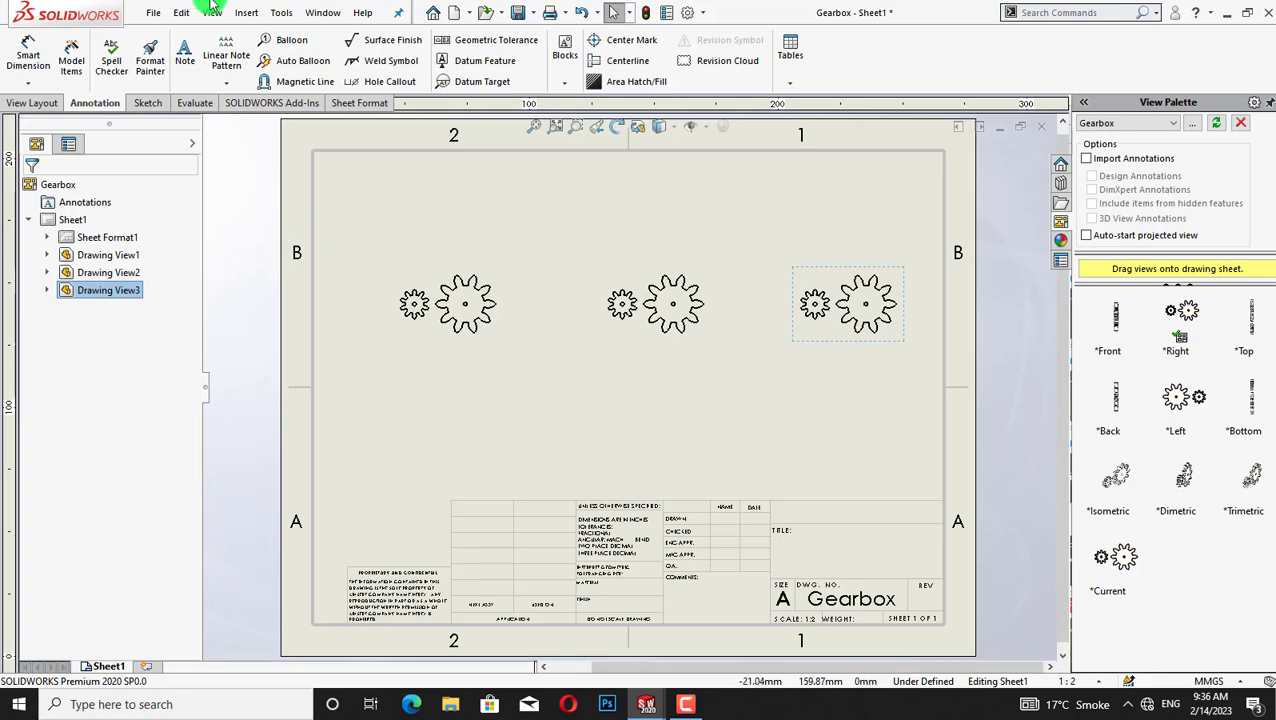
Export the drawing, with views updated, as the PDF 'Gearbox' in CAD Files
click(154, 18)
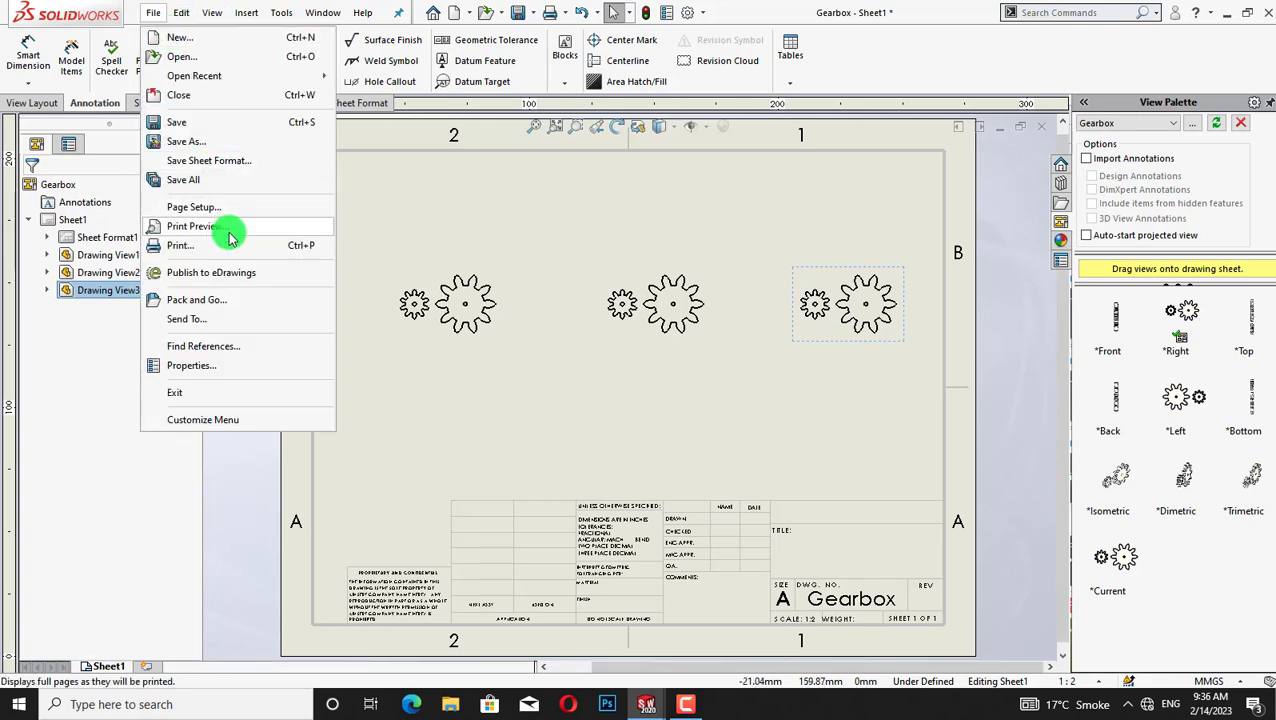
click(214, 125)
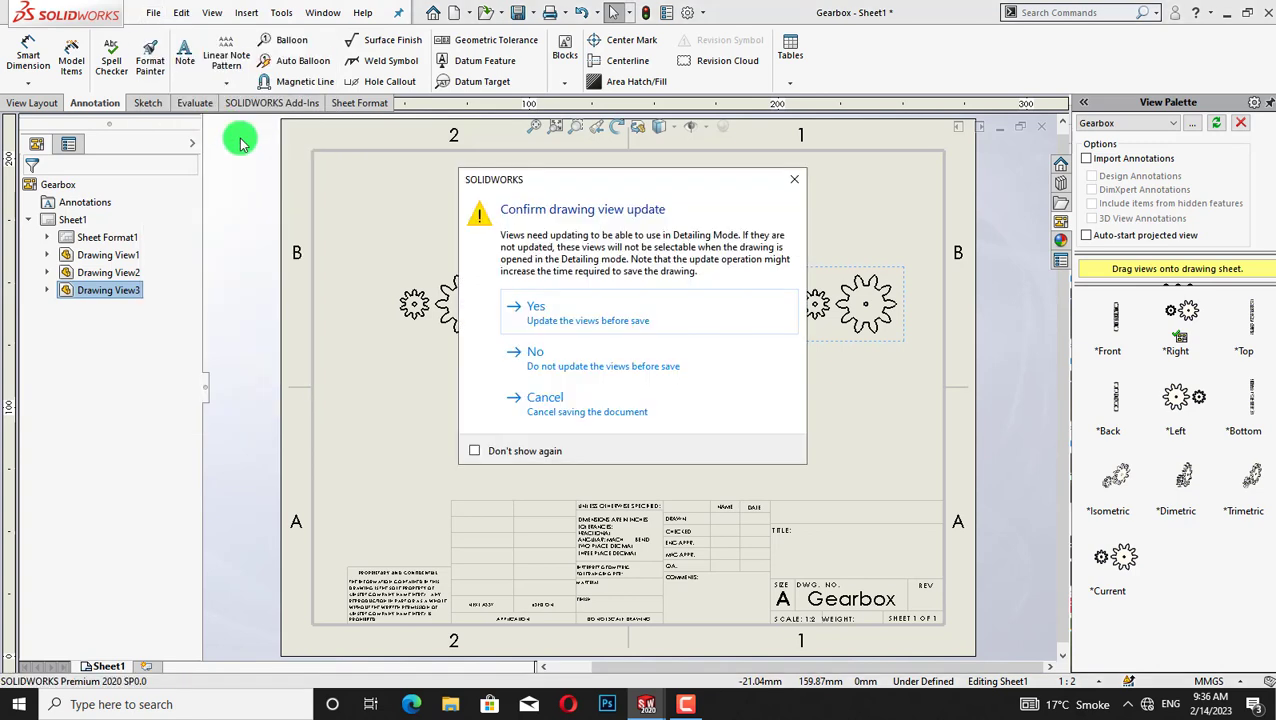
click(588, 310)
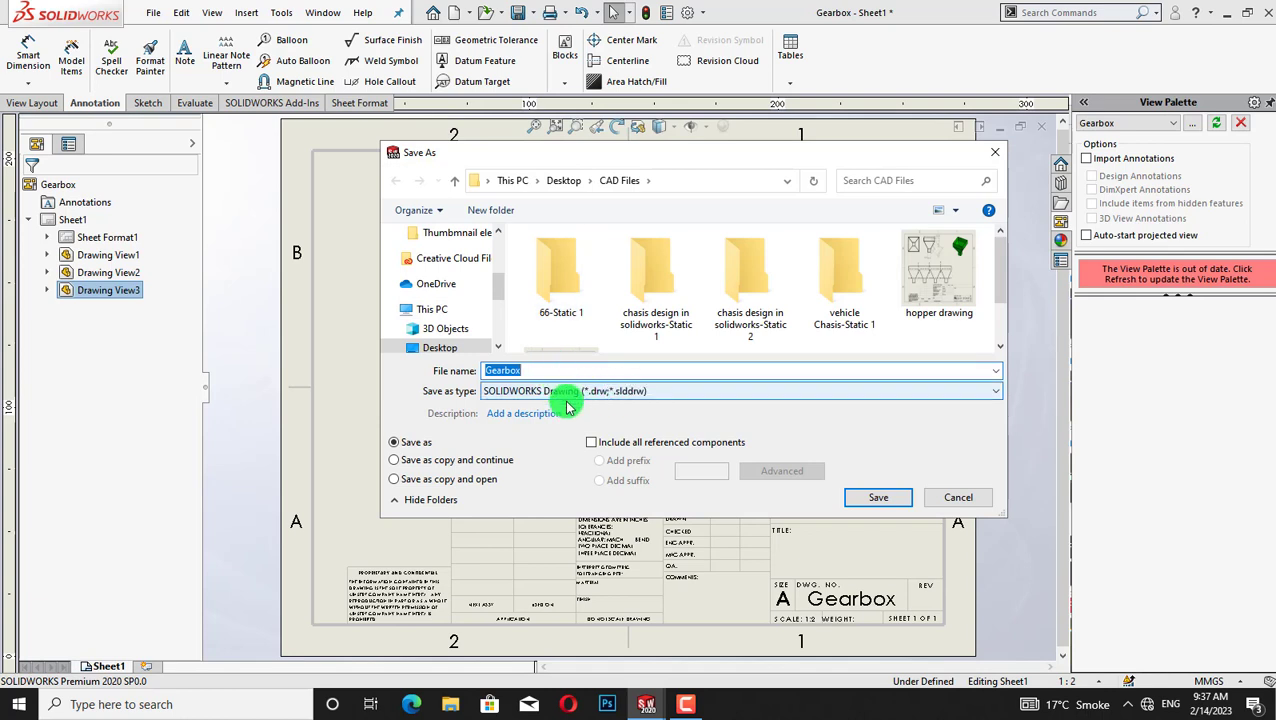
click(667, 395)
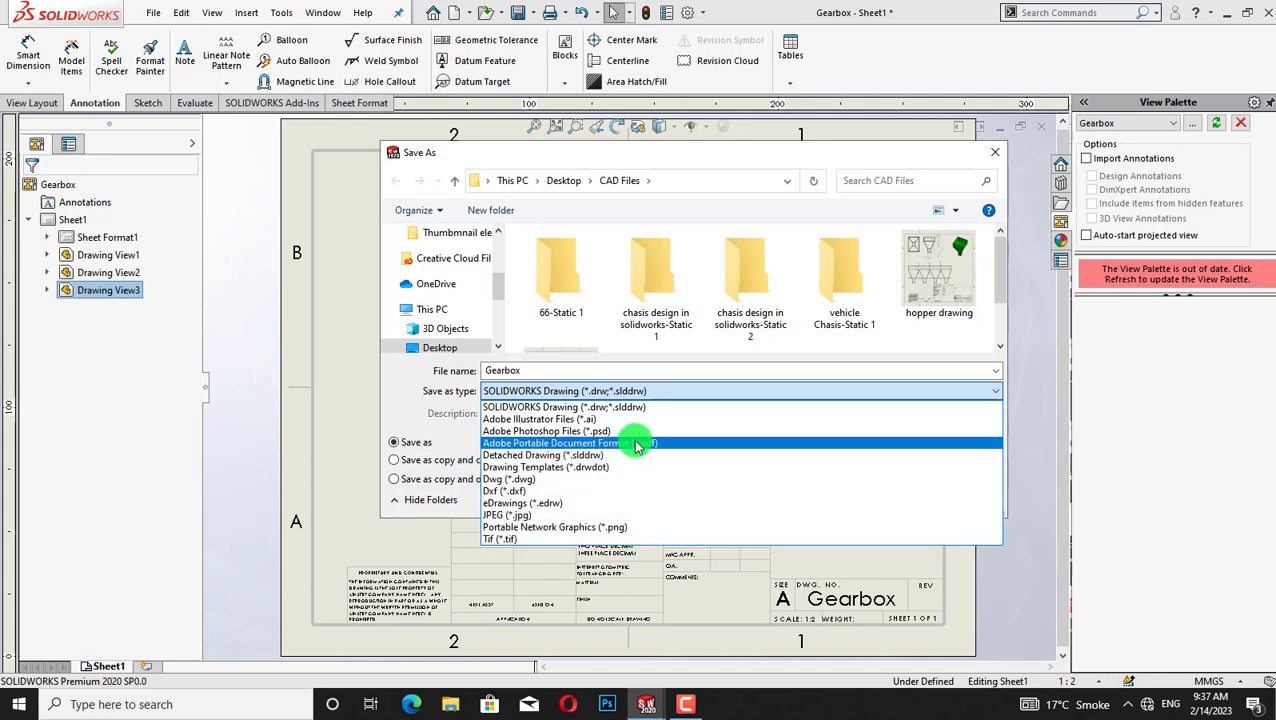
click(638, 446)
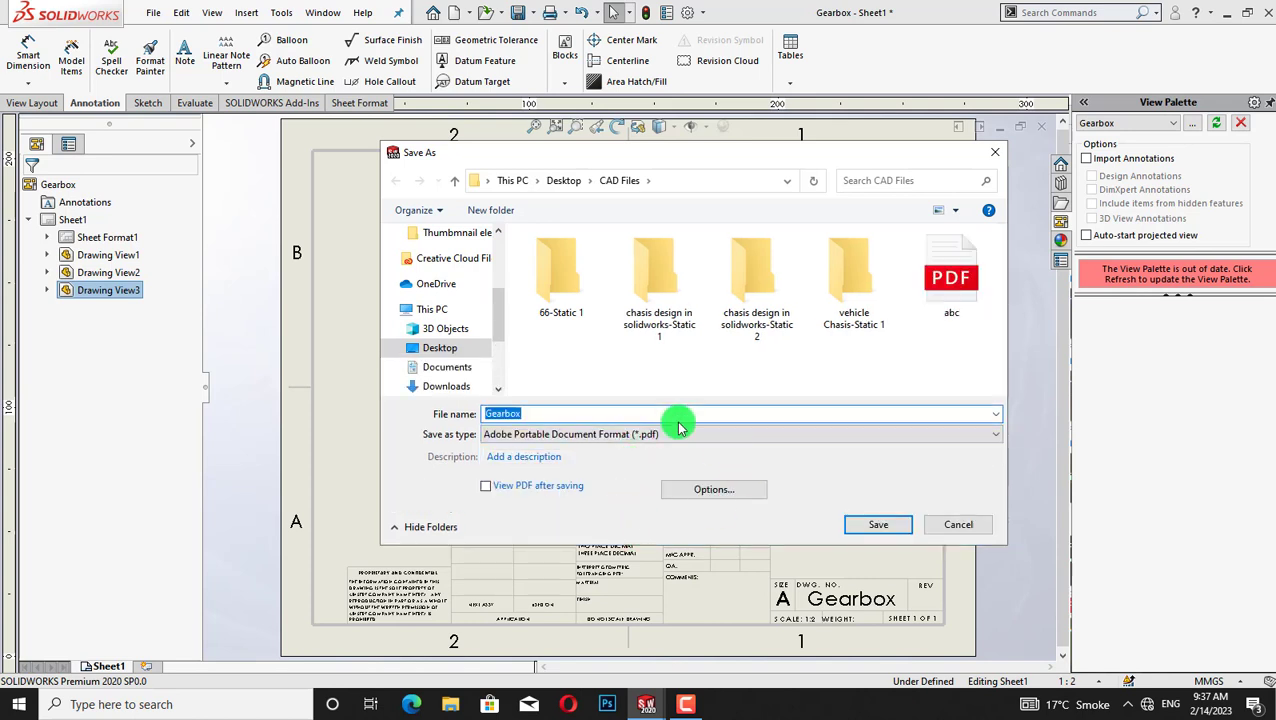
click(872, 526)
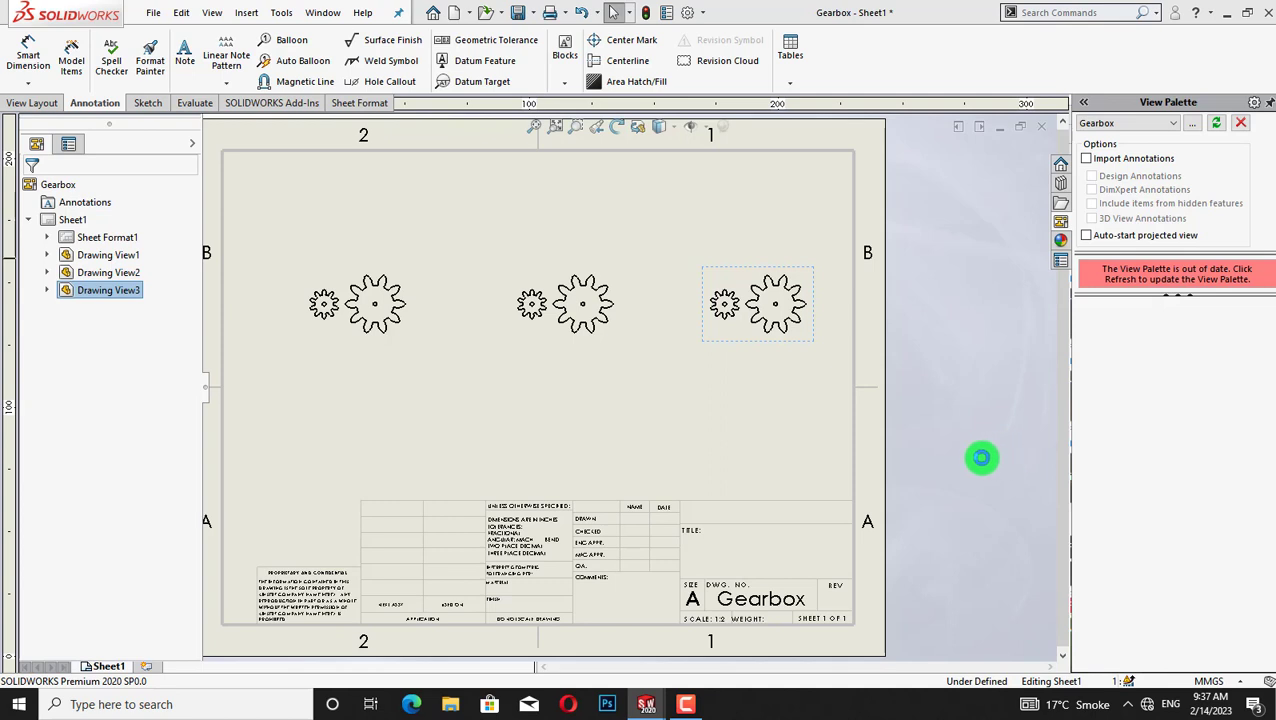
Switch back to the Gearbox assembly and start saving it as a new assembly file
click(905, 425)
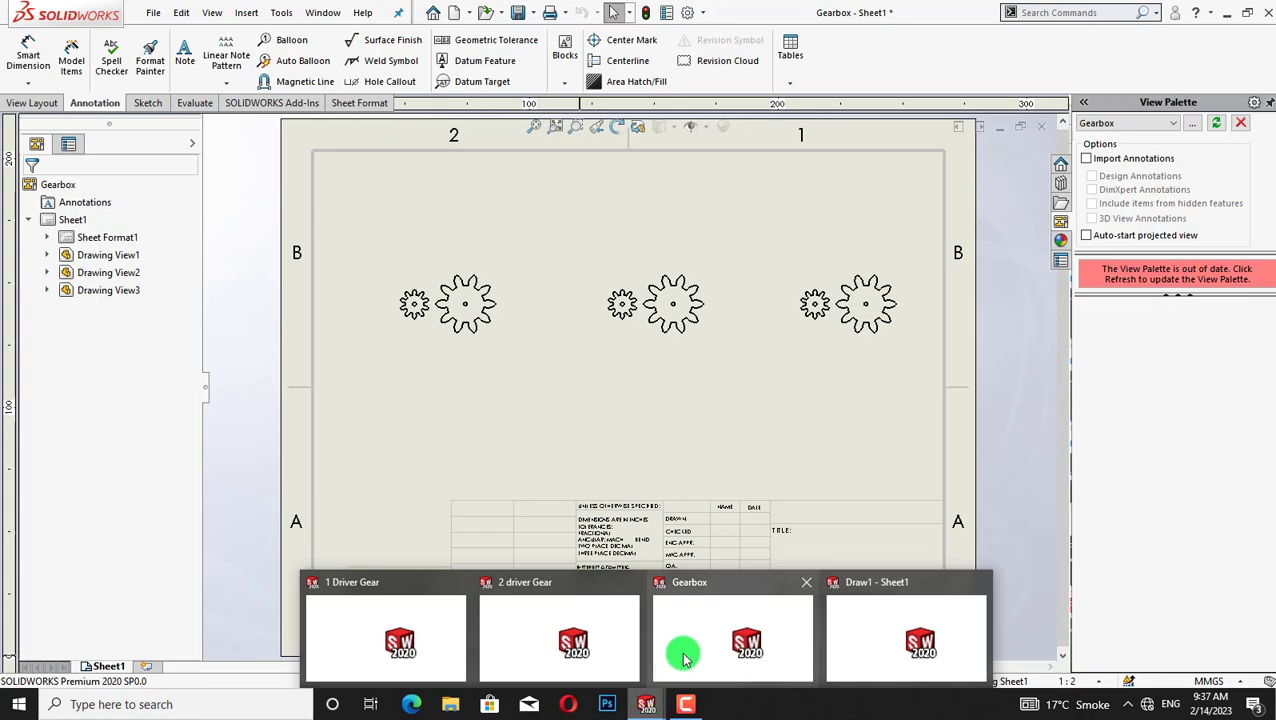
mouse_move(646, 704)
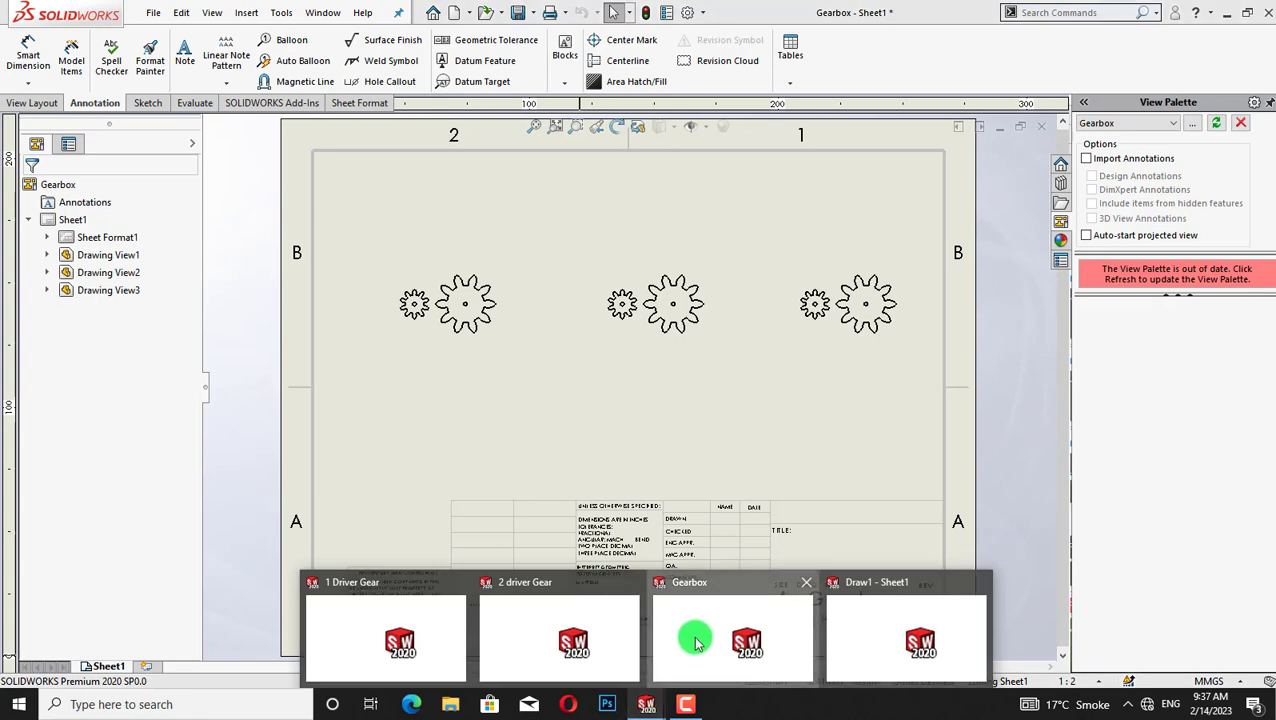
click(697, 641)
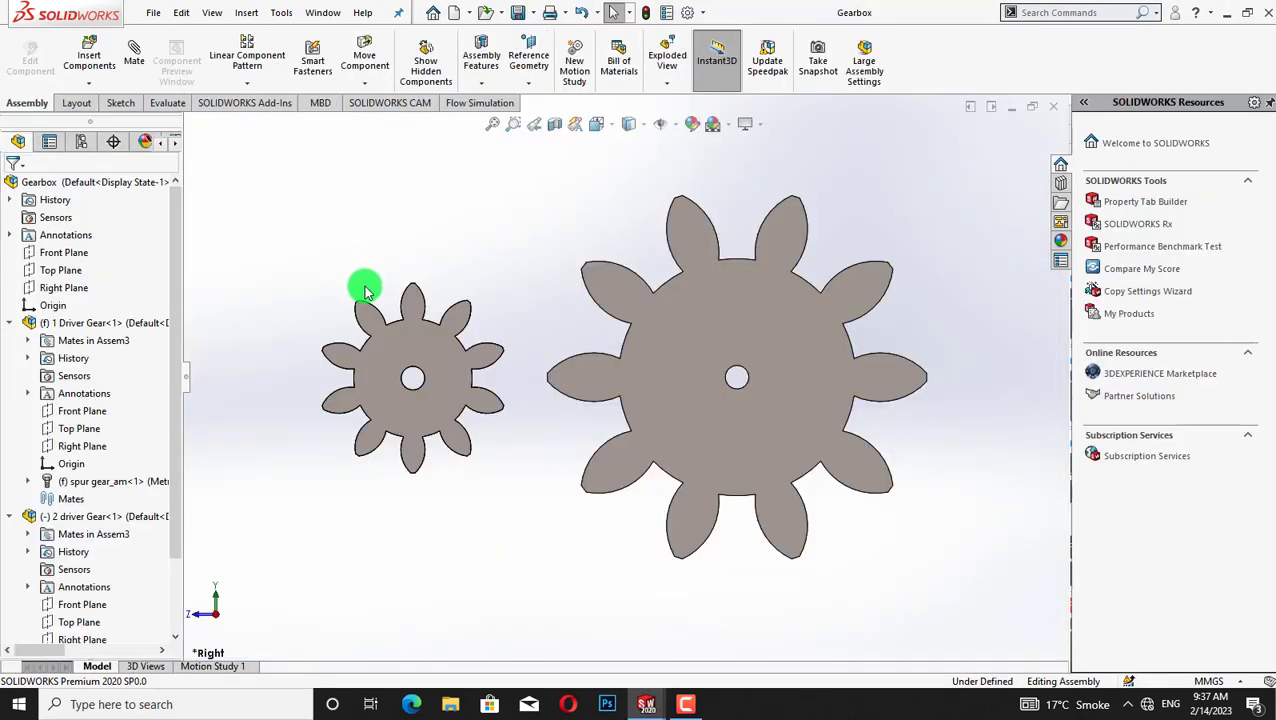
click(153, 13)
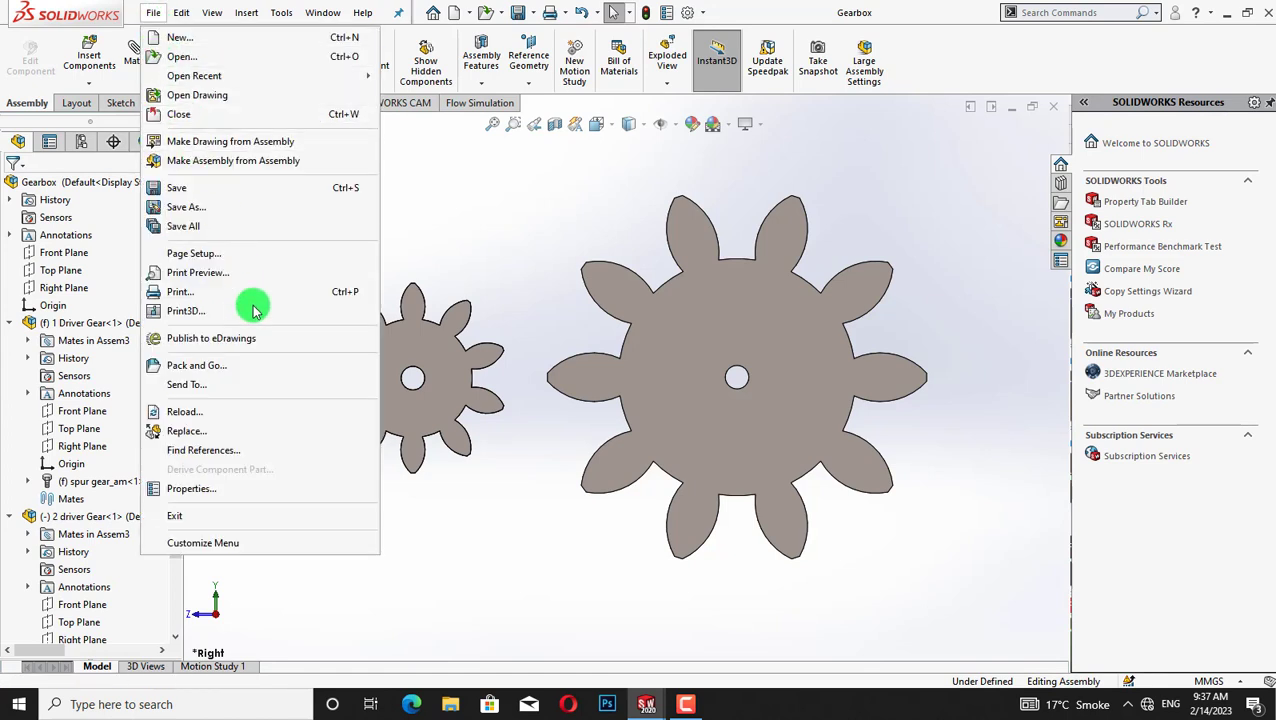
click(187, 207)
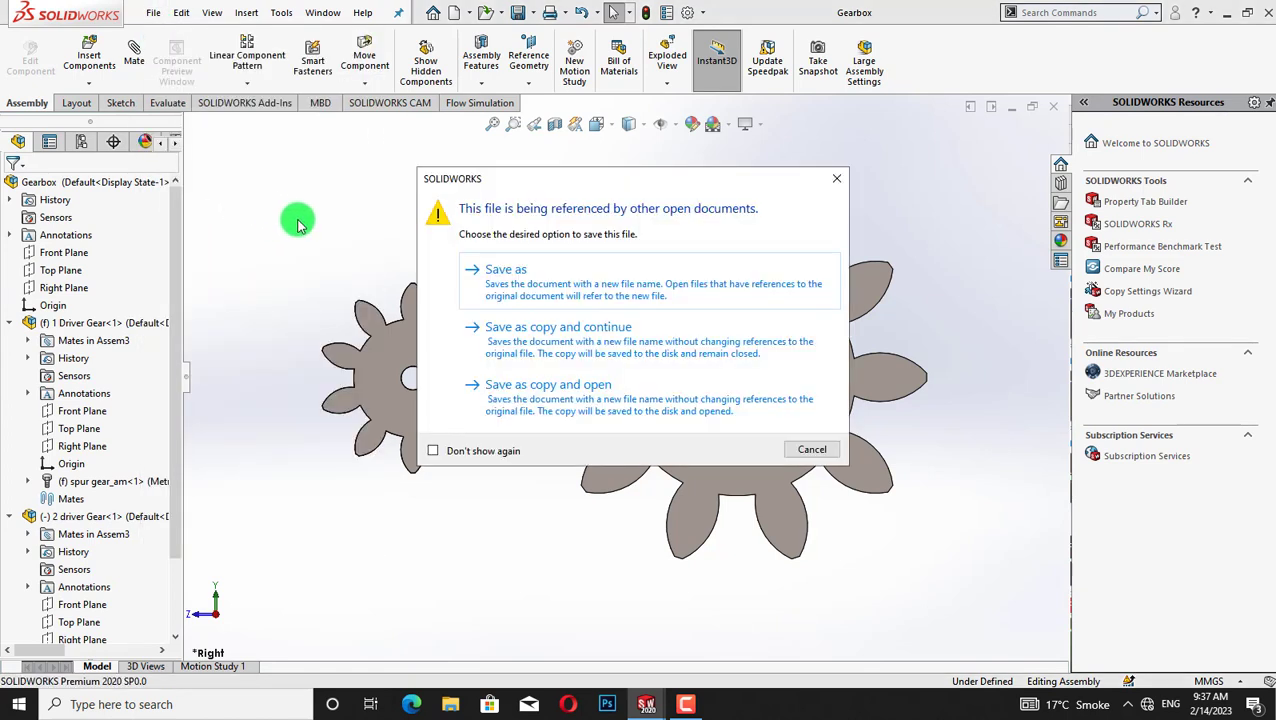
click(609, 291)
text(Gearboxassemb)
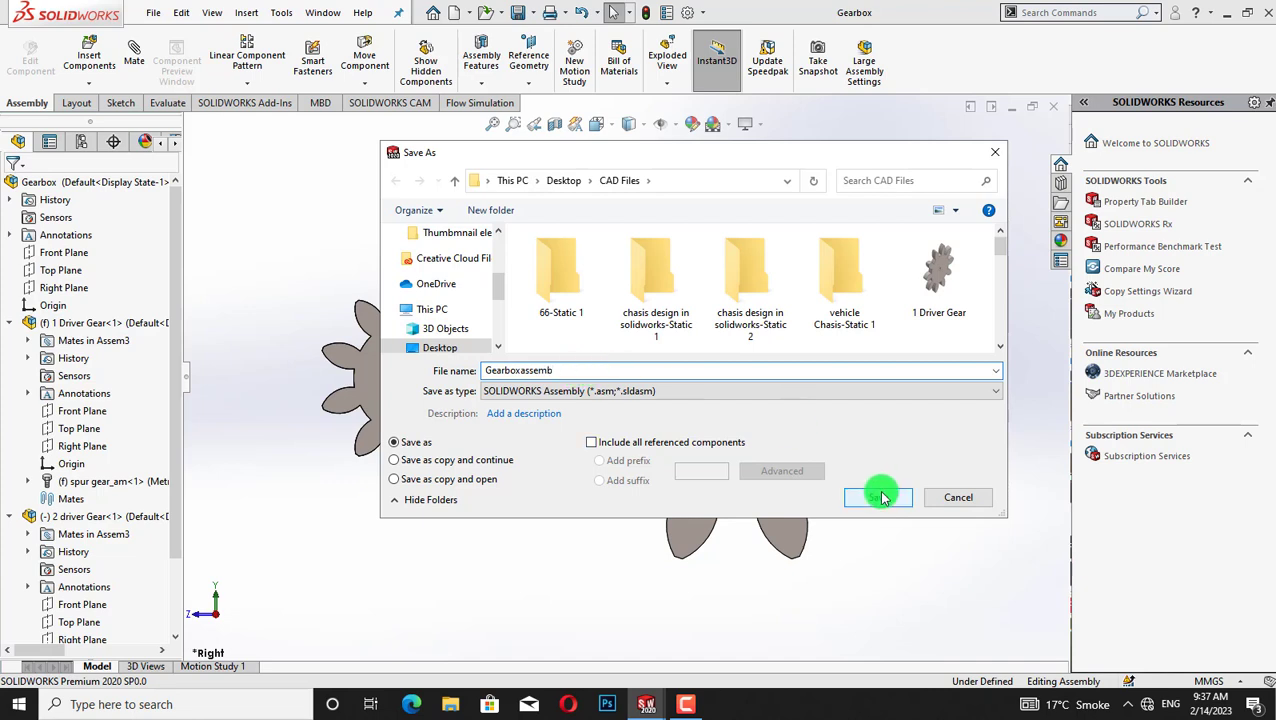
click(880, 496)
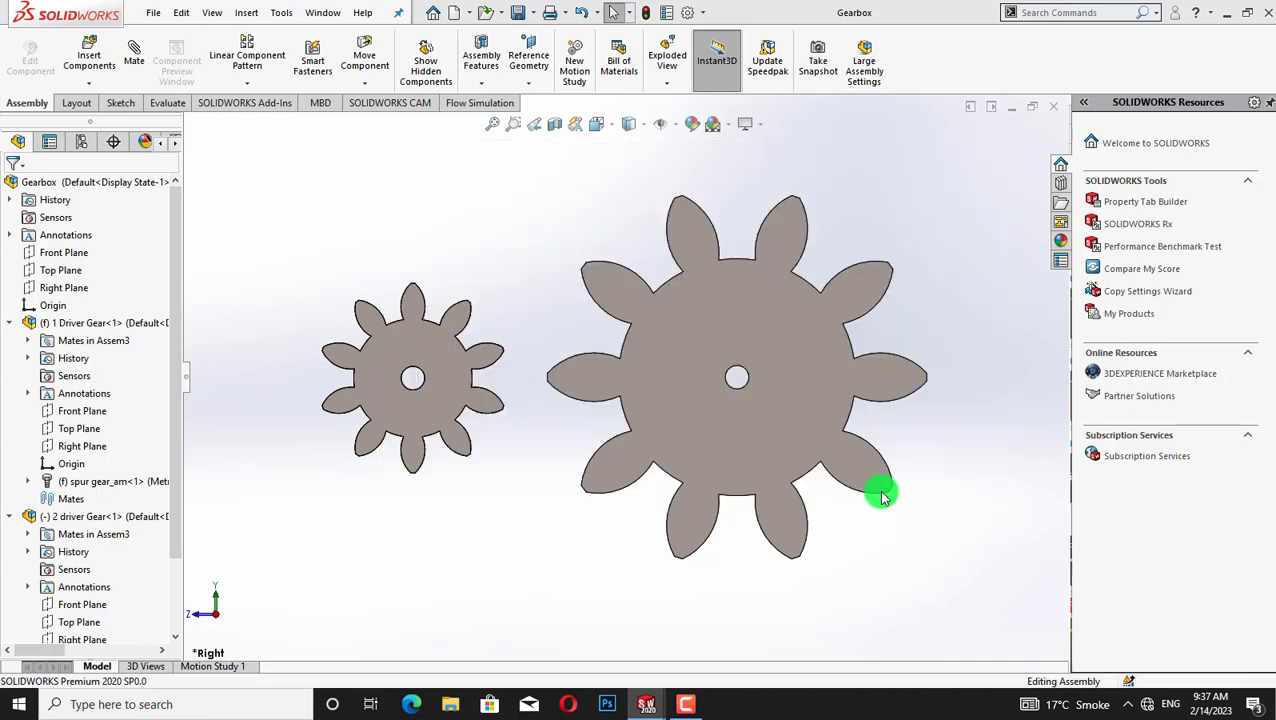